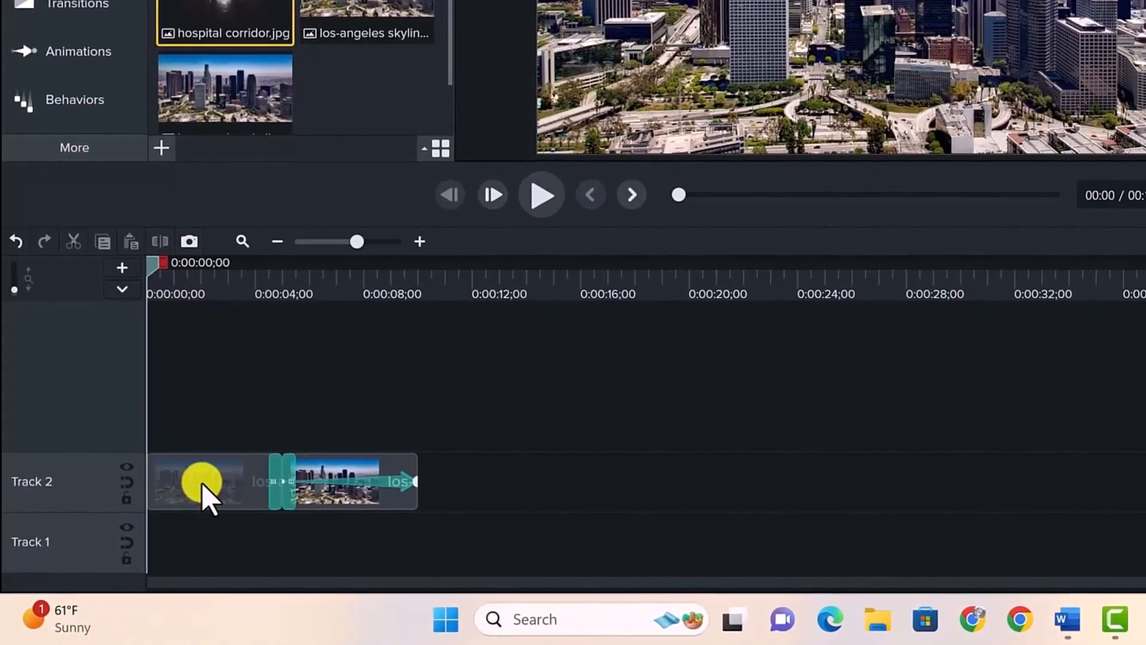
# Play back the two skyline clips on Track 2 to preview their motion, then replay from about 0:00:01;29
pyautogui.click(201, 482)
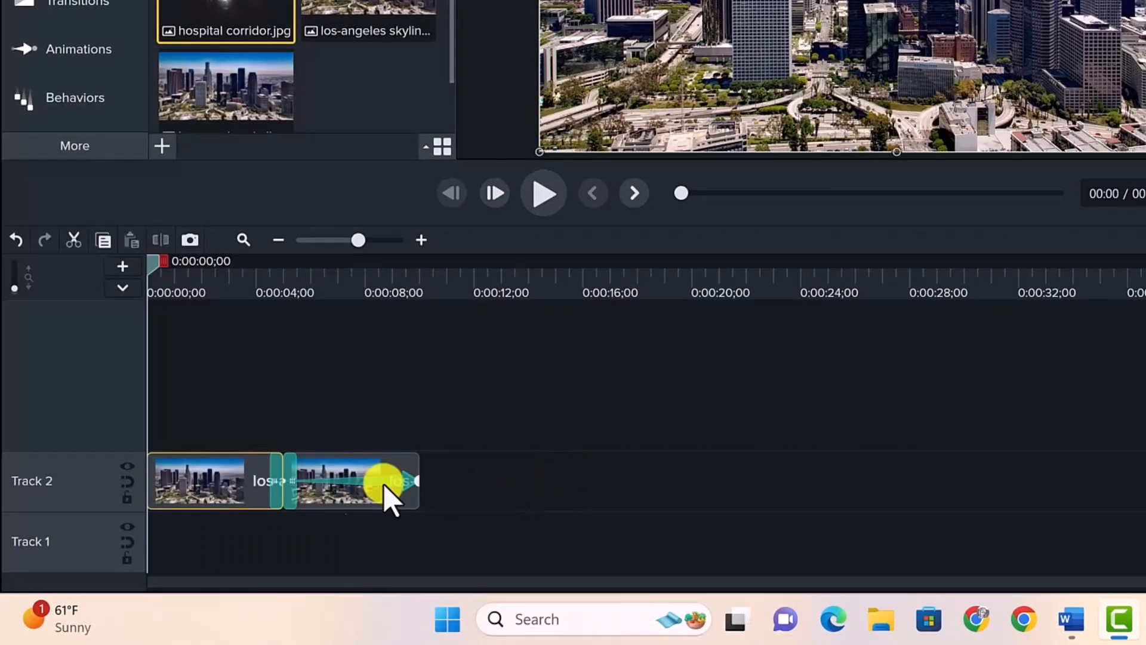
pyautogui.moveTo(205, 478)
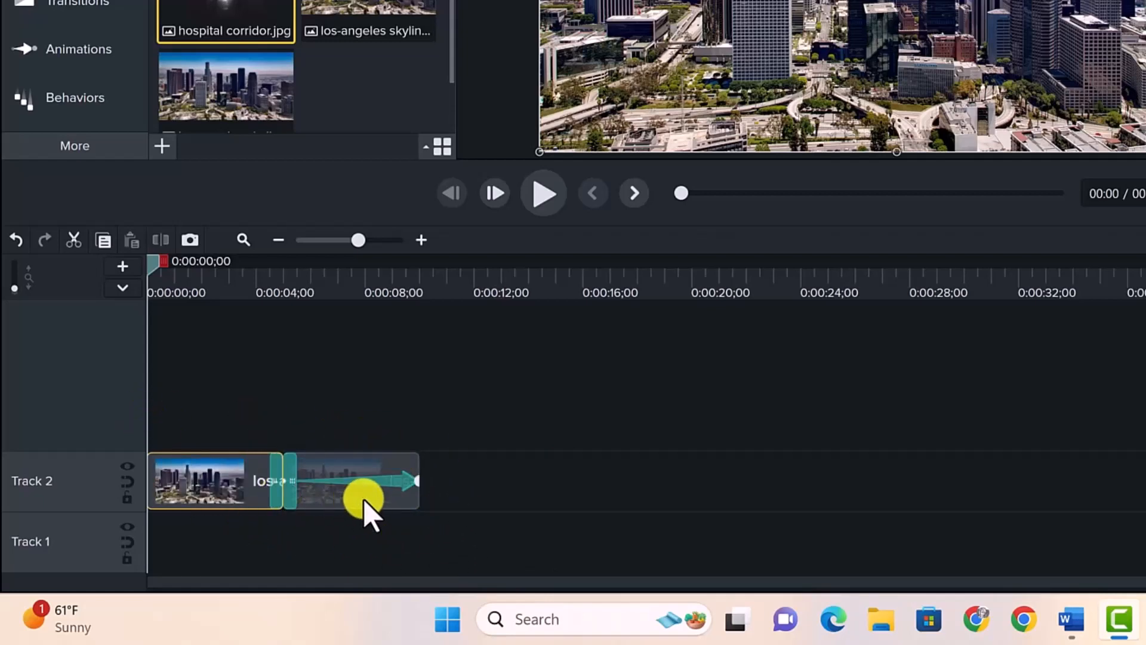
pyautogui.moveTo(363, 499)
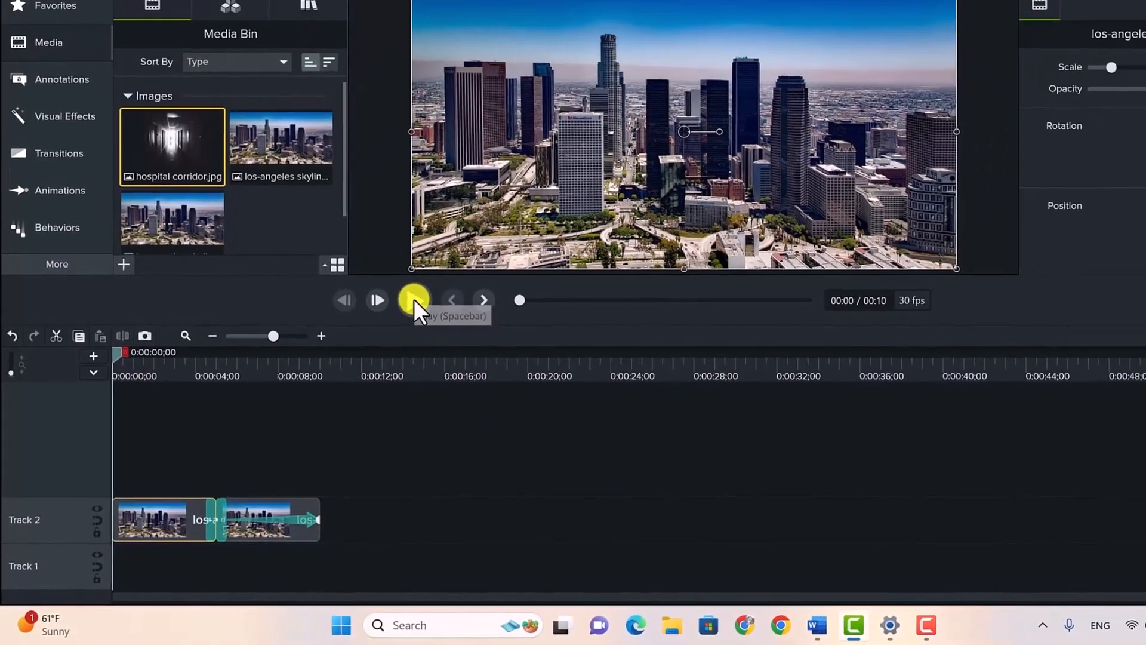
pyautogui.click(414, 298)
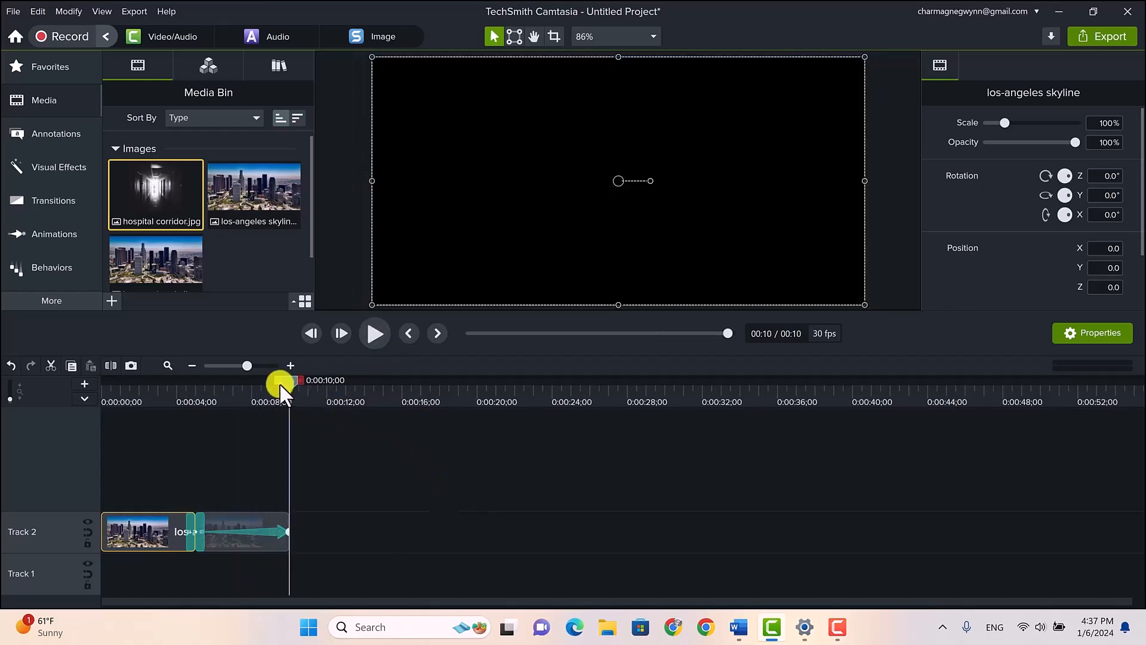
pyautogui.moveTo(288, 380); pyautogui.dragTo(137, 393)
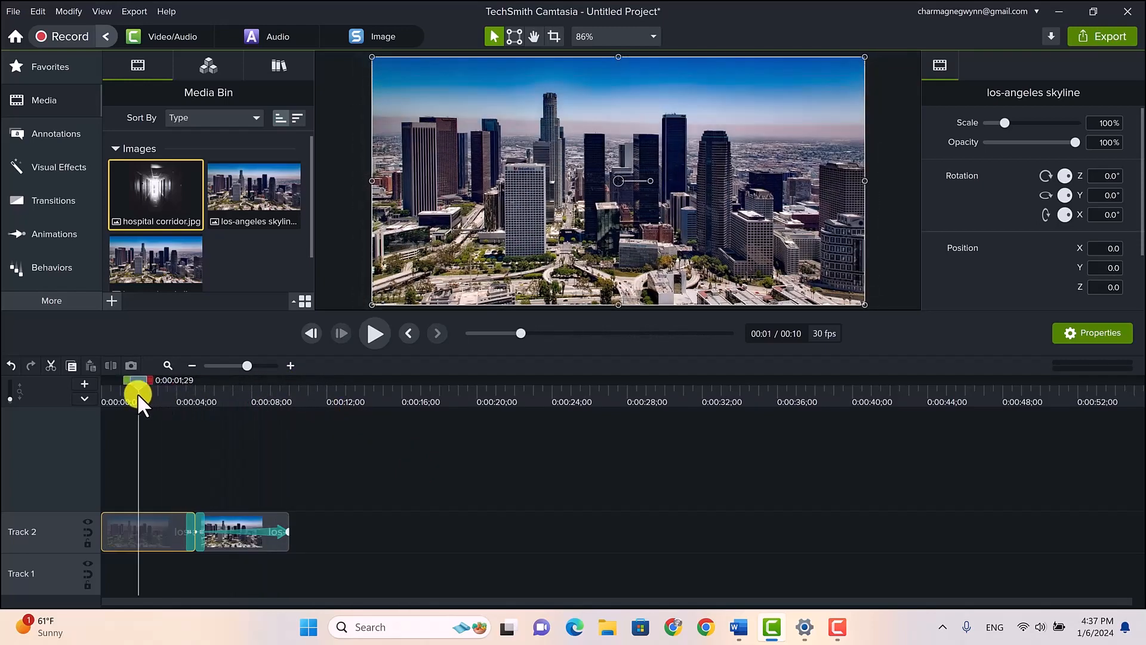
pyautogui.click(373, 333)
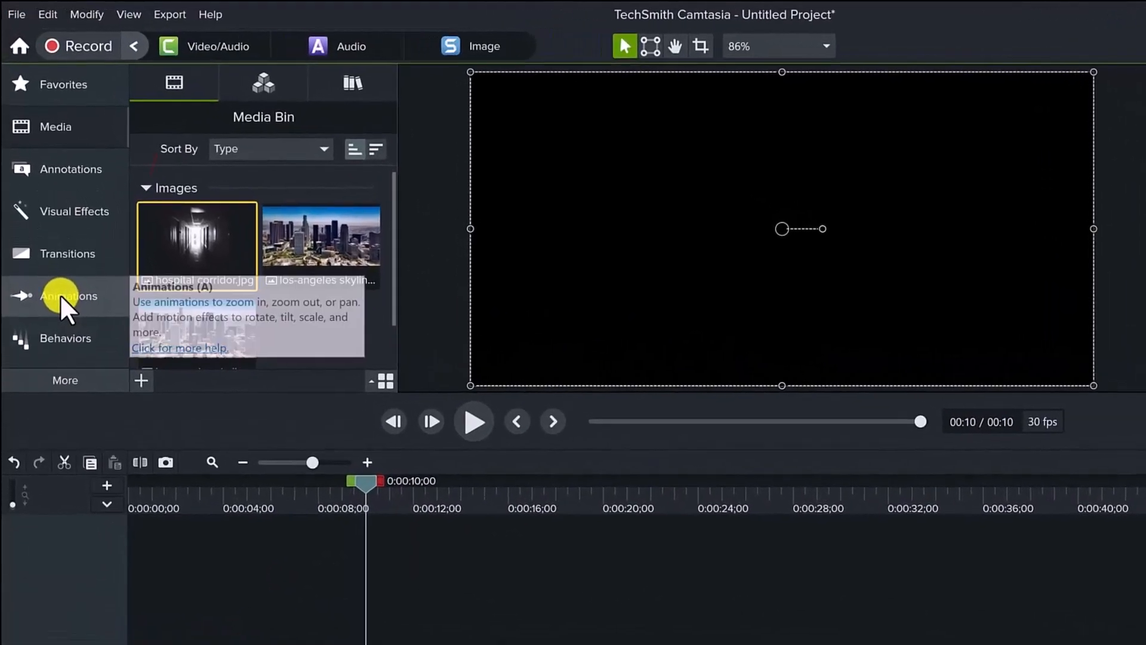
# With the animations library open and the playhead at about 0:00:01;24, widen the first skyline clip rightward past the canvas to about 104.5% scale
pyautogui.click(55, 261)
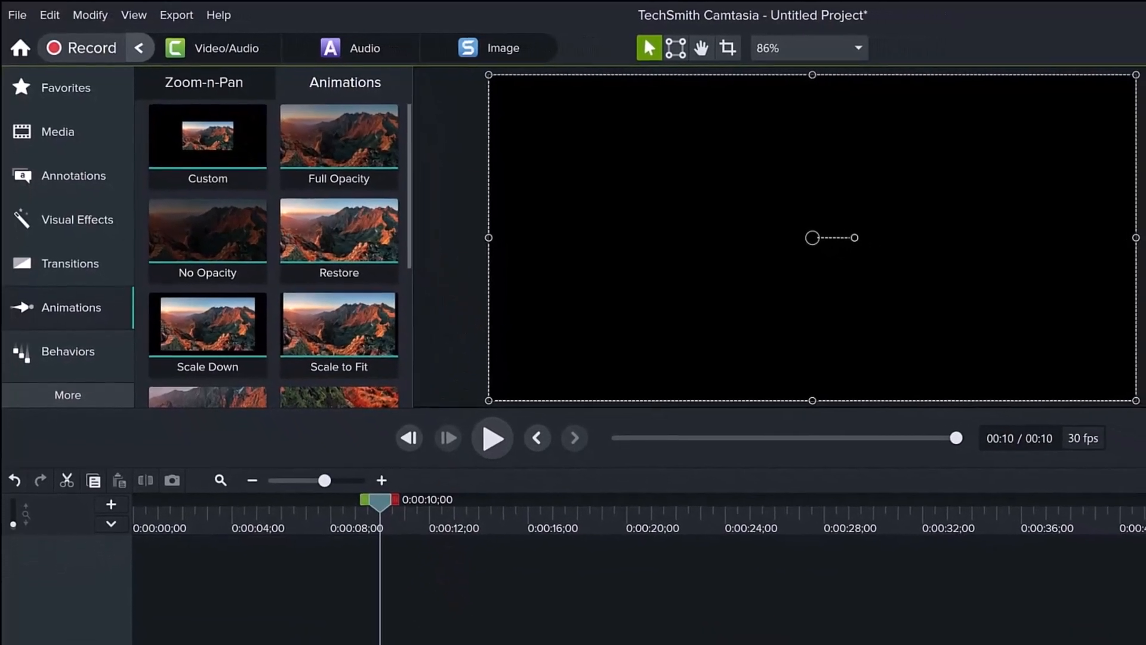
pyautogui.moveTo(339, 449); pyautogui.dragTo(279, 435)
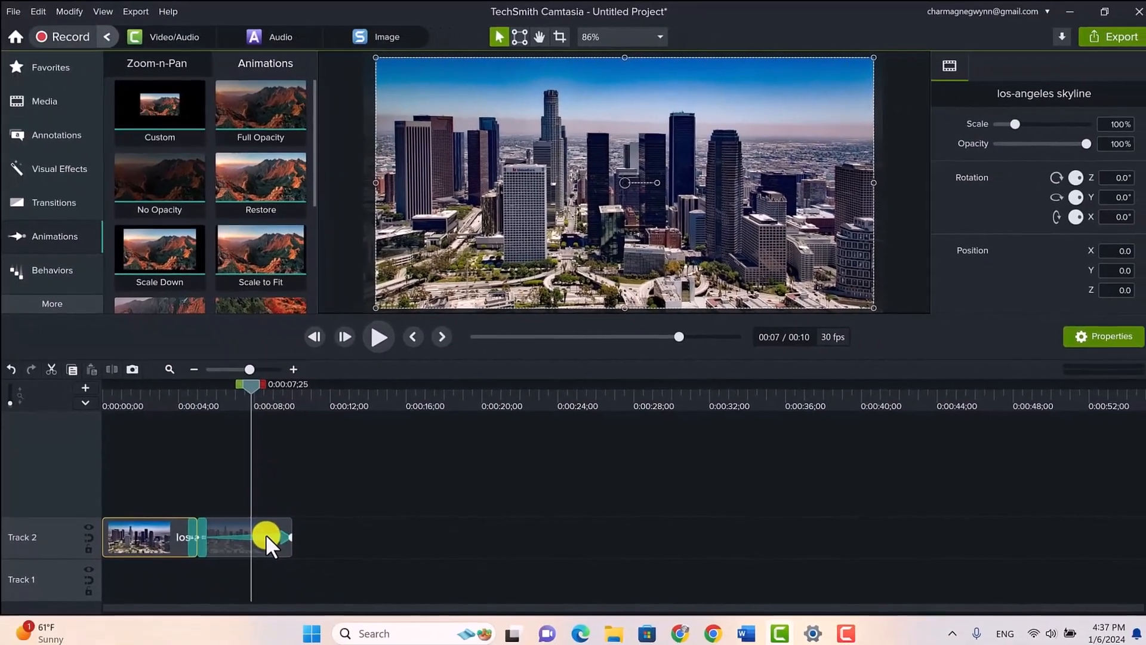
pyautogui.click(267, 534)
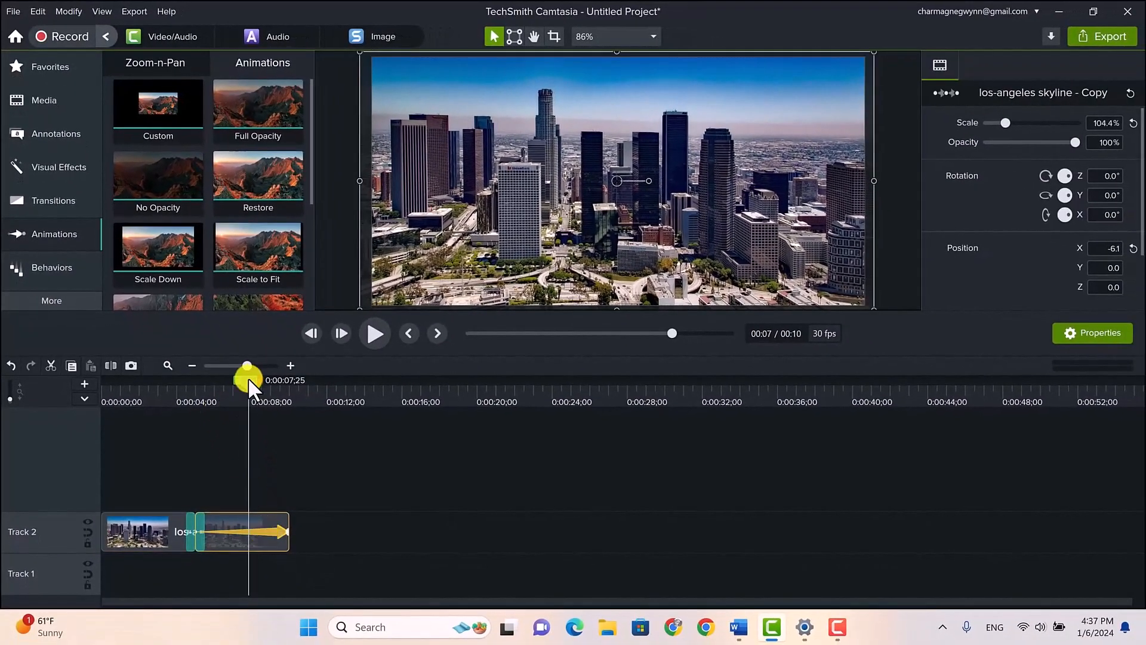
pyautogui.click(299, 469)
pyautogui.moveTo(246, 381); pyautogui.dragTo(134, 400)
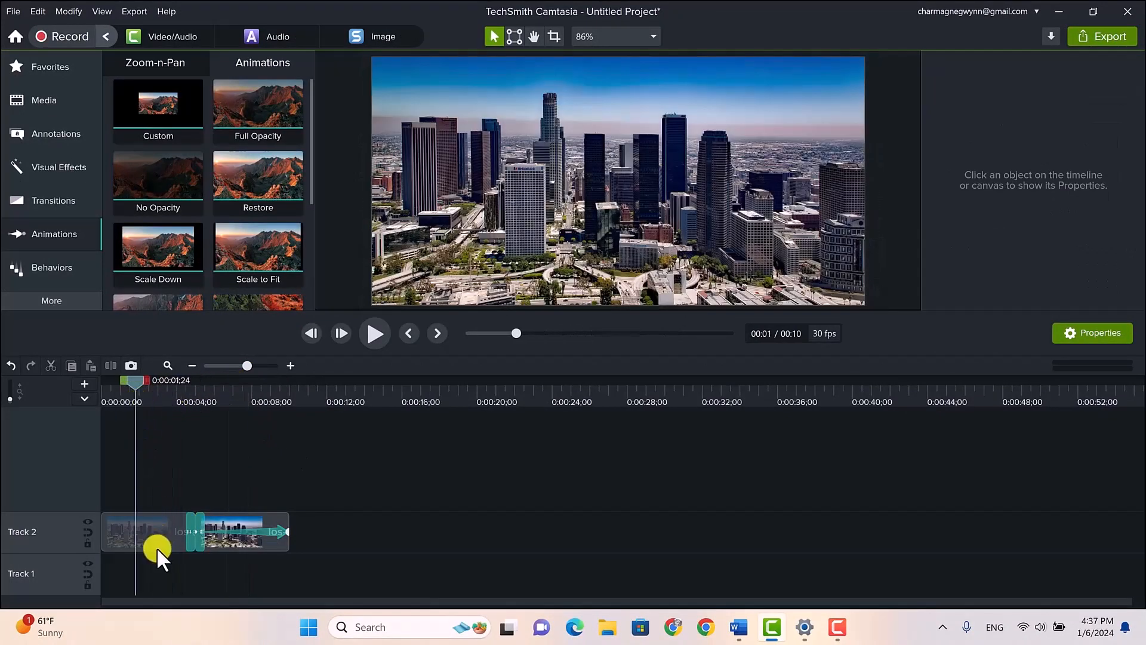
pyautogui.click(145, 527)
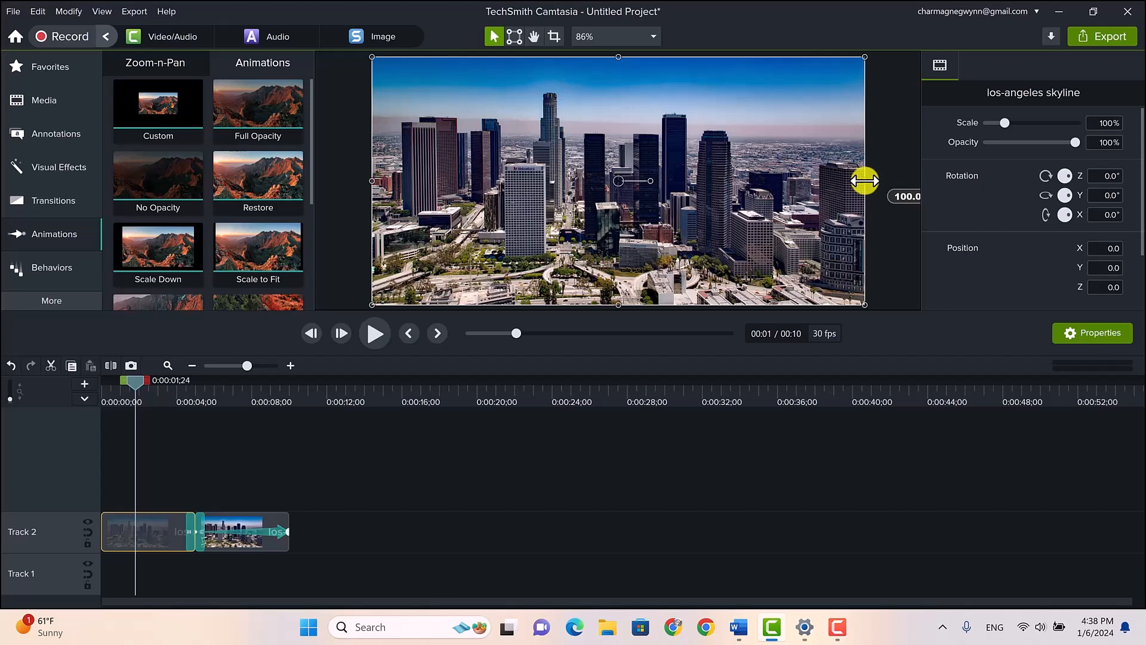
pyautogui.moveTo(866, 181); pyautogui.dragTo(887, 185)
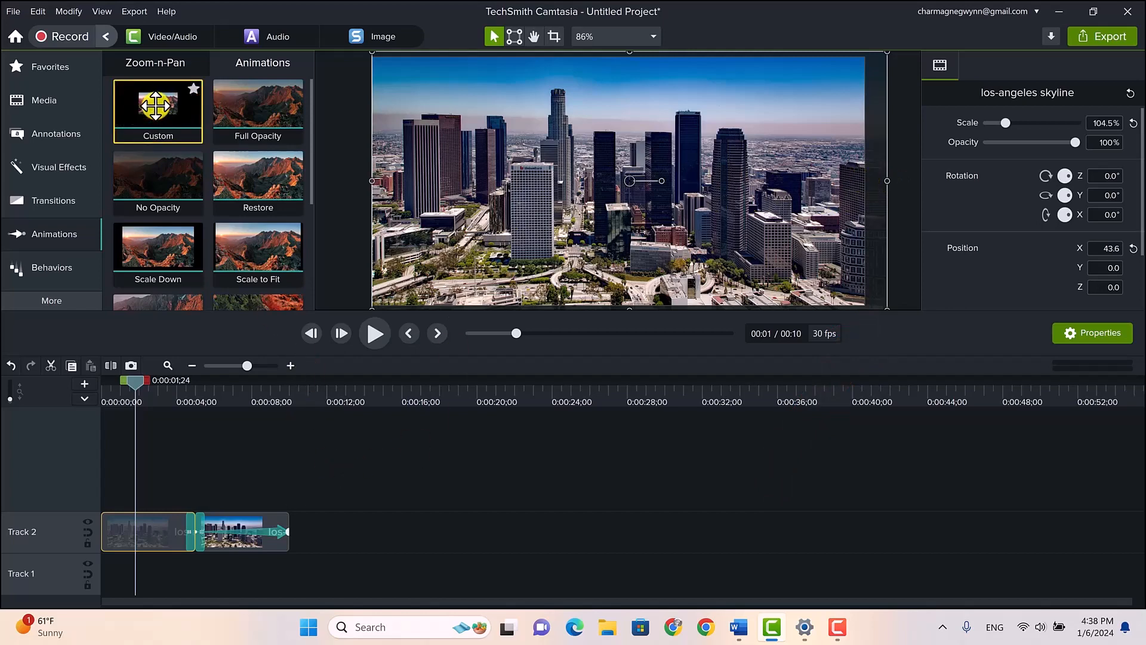
# Add a Custom animation to the first skyline clip and nudge its end position left to about X -35.5
pyautogui.moveTo(155, 115); pyautogui.dragTo(171, 519)
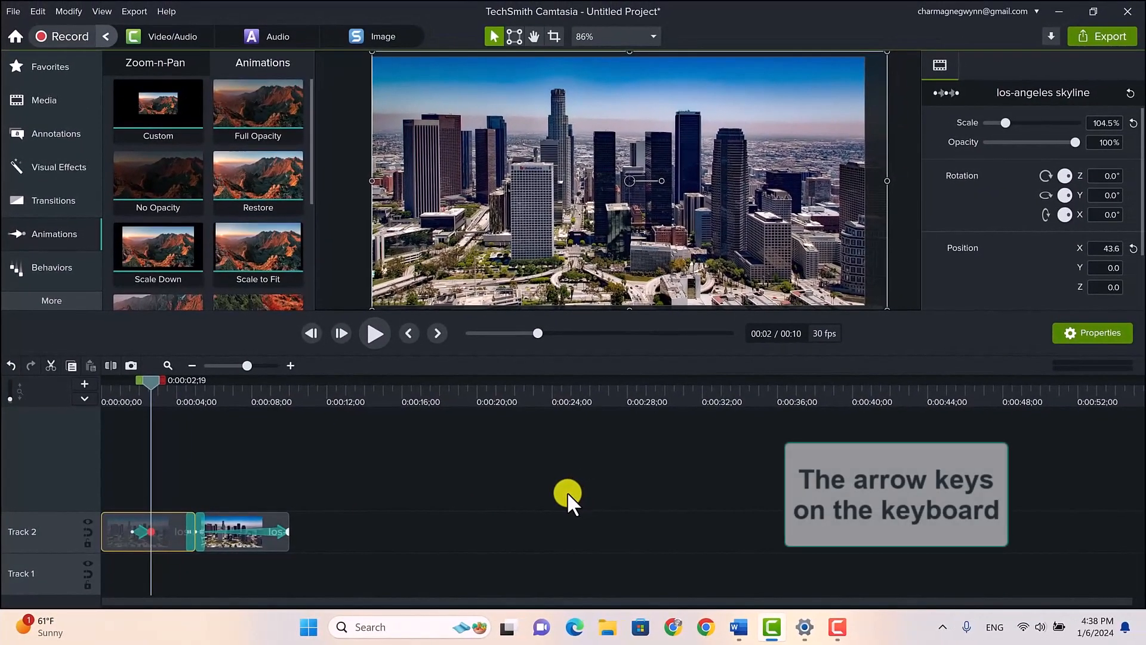
pyautogui.press('Left')
pyautogui.press('Left')
pyautogui.press('Left')
pyautogui.press('Left')
pyautogui.press('Left')
pyautogui.press('Left')
pyautogui.press('Left')
pyautogui.press('Left')
pyautogui.press('Left')
pyautogui.press('Left')
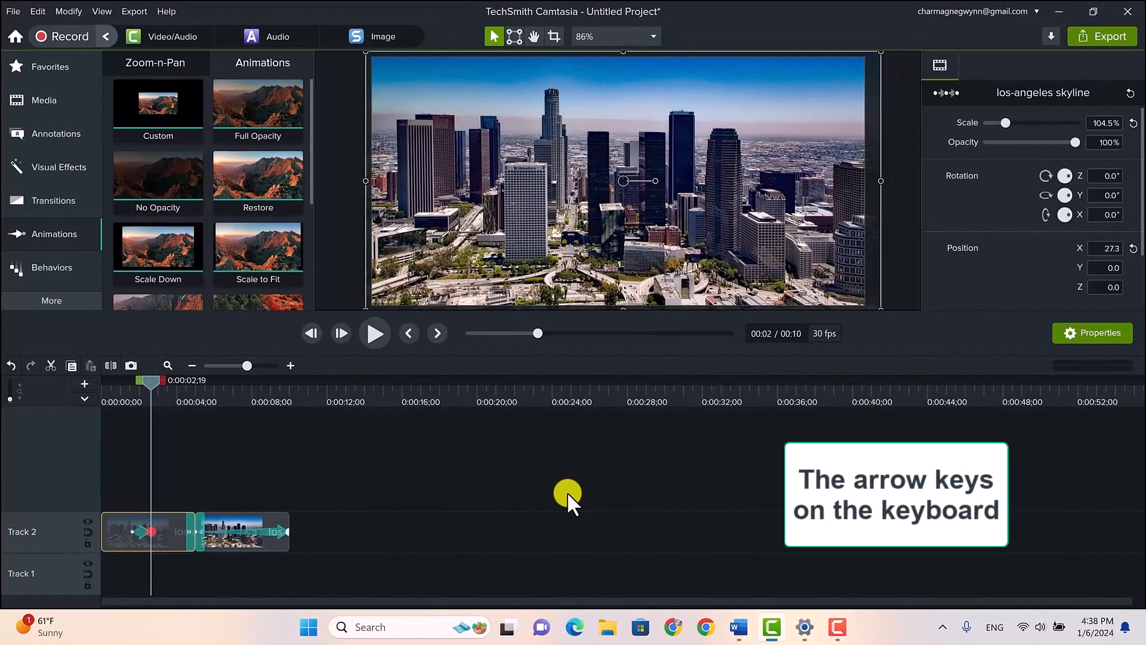
pyautogui.press('Left')
pyautogui.press('Left')
pyautogui.press('Left')
pyautogui.press('Left')
pyautogui.press('Left')
pyautogui.press('Left')
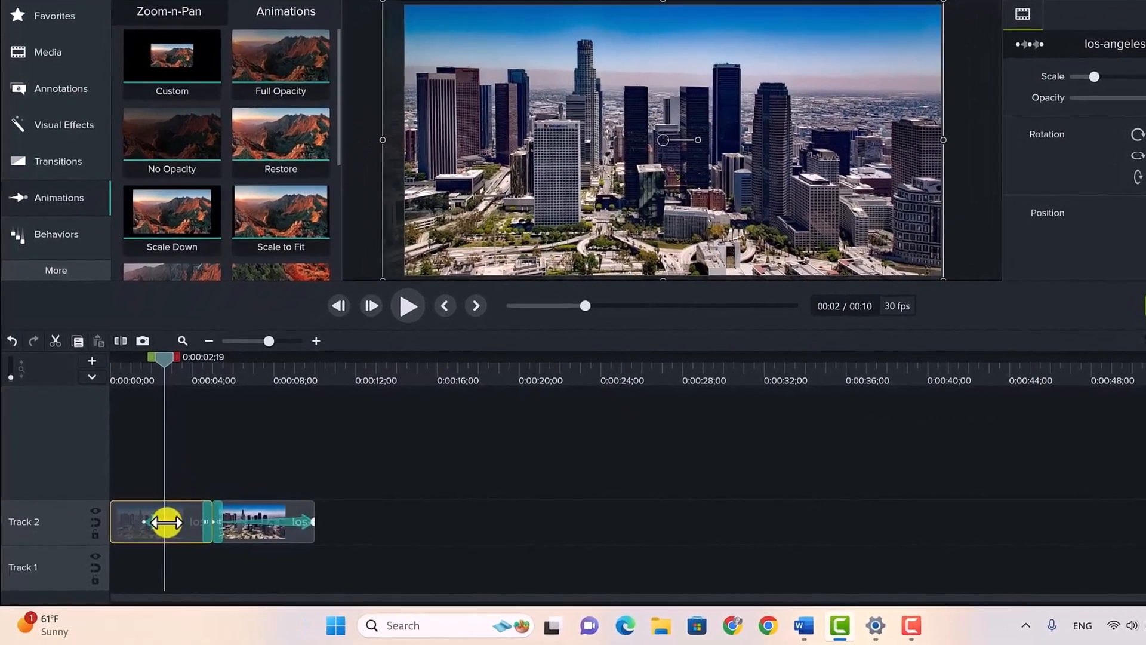
# Stretch the animation arrow across the whole first skyline clip and set its easing to Exponential In/Out
pyautogui.moveTo(154, 531); pyautogui.dragTo(245, 504)
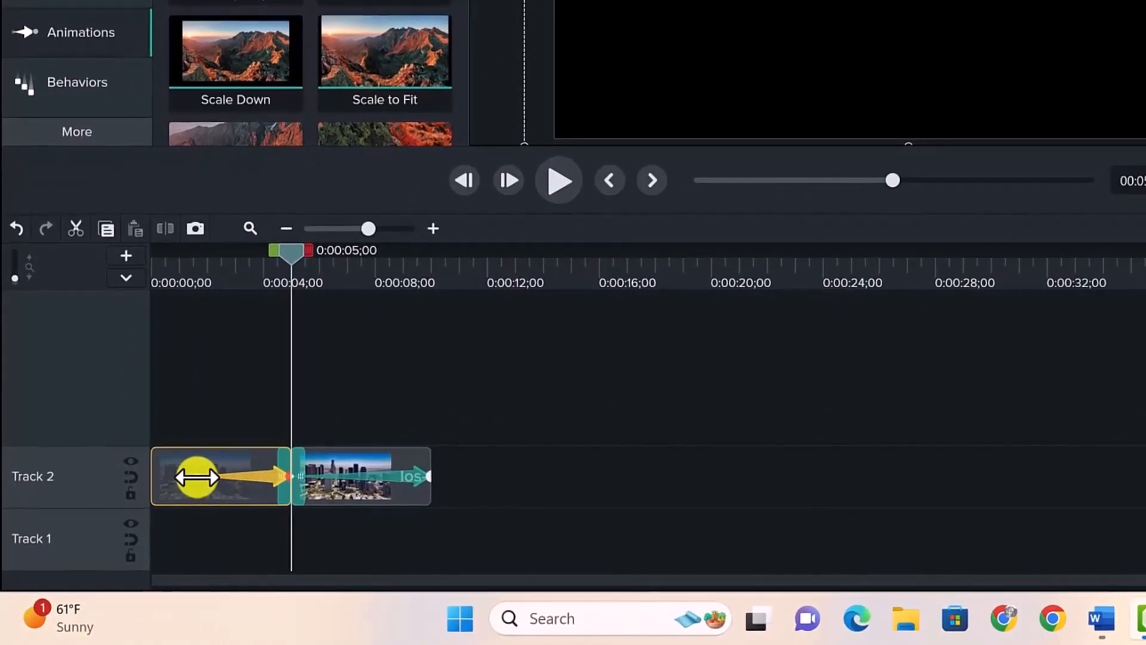
pyautogui.moveTo(196, 477); pyautogui.dragTo(146, 476)
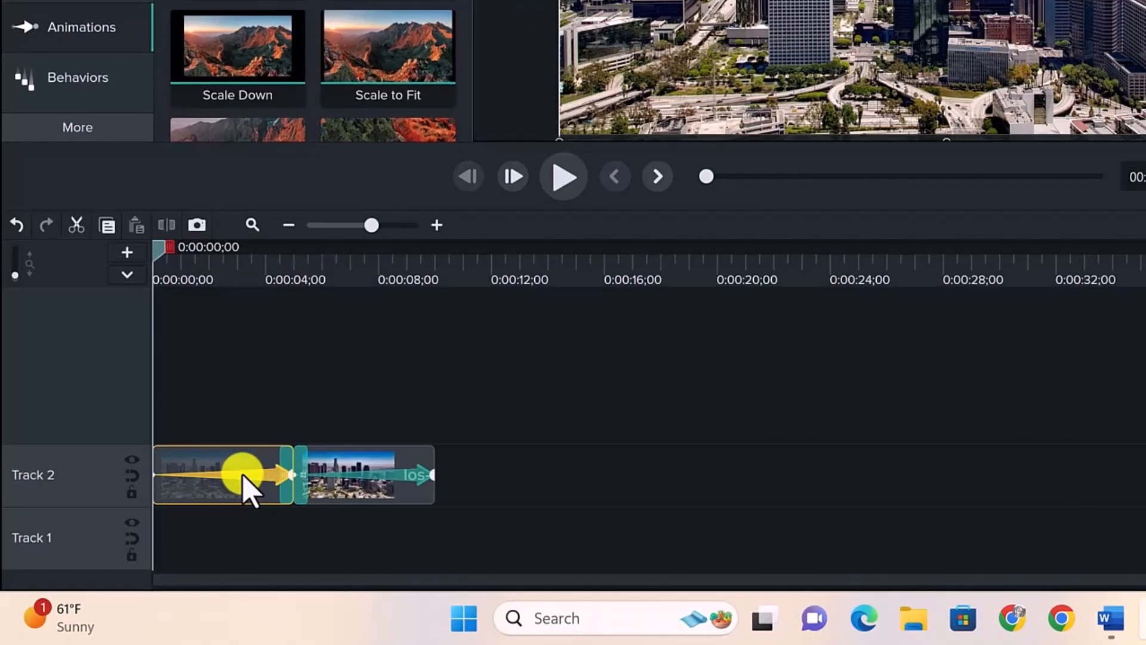
pyautogui.rightClick(249, 491)
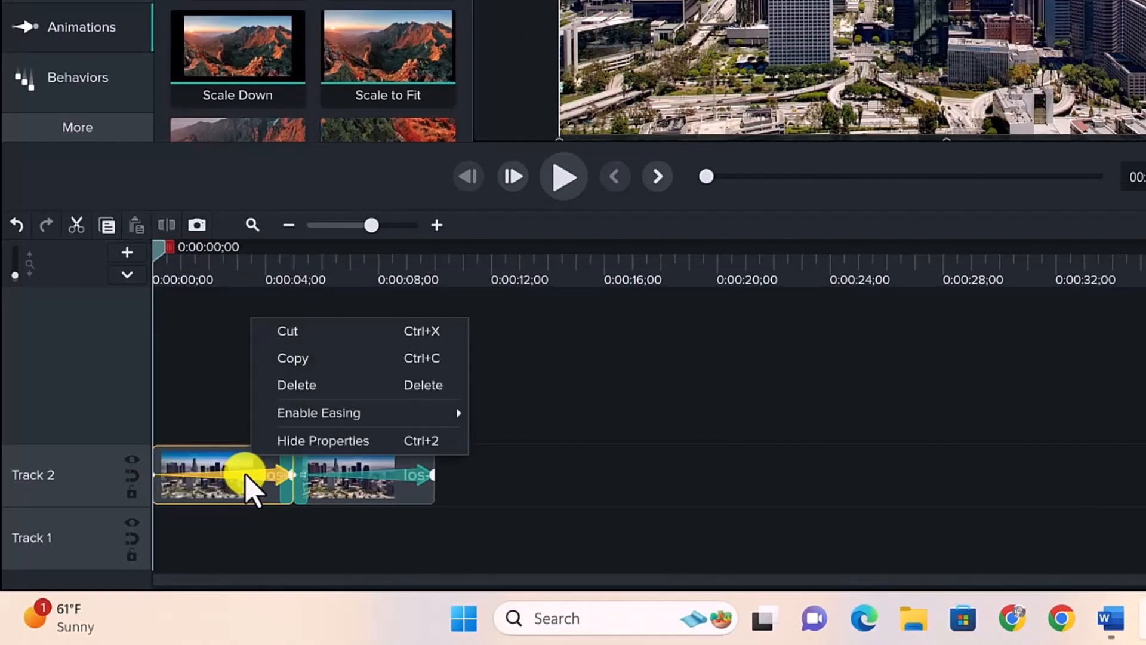
pyautogui.moveTo(358, 417)
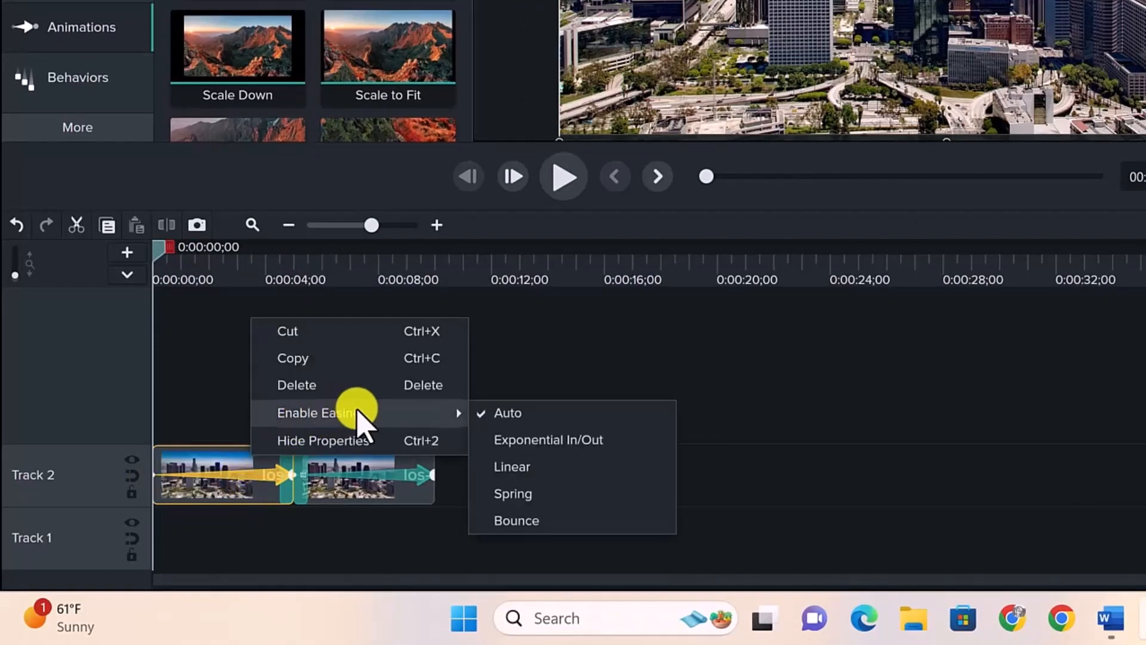
pyautogui.click(548, 440)
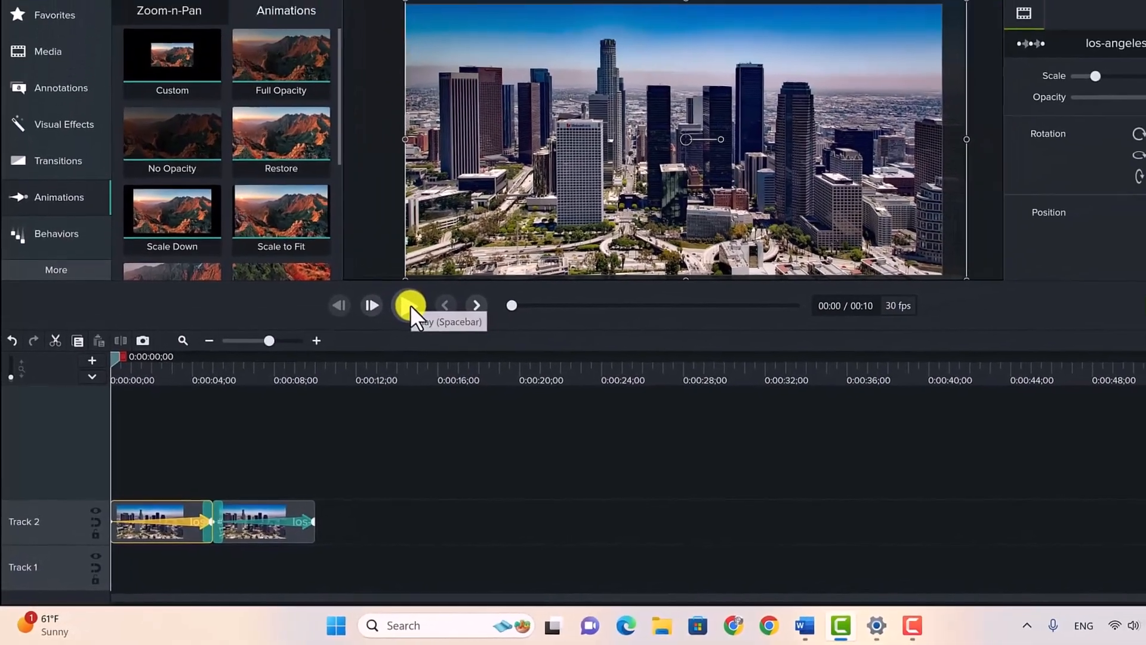
# Play back the skyline pan and review the easing options of the first clip's animation without changing them
pyautogui.click(451, 271)
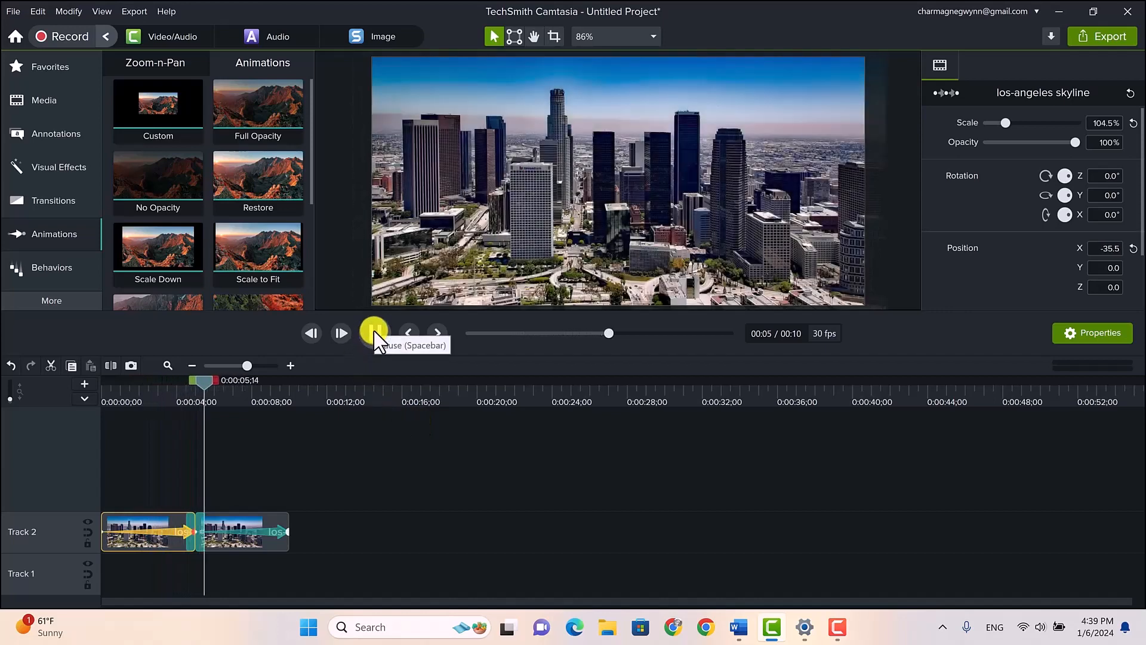
pyautogui.click(375, 333)
pyautogui.click(145, 389)
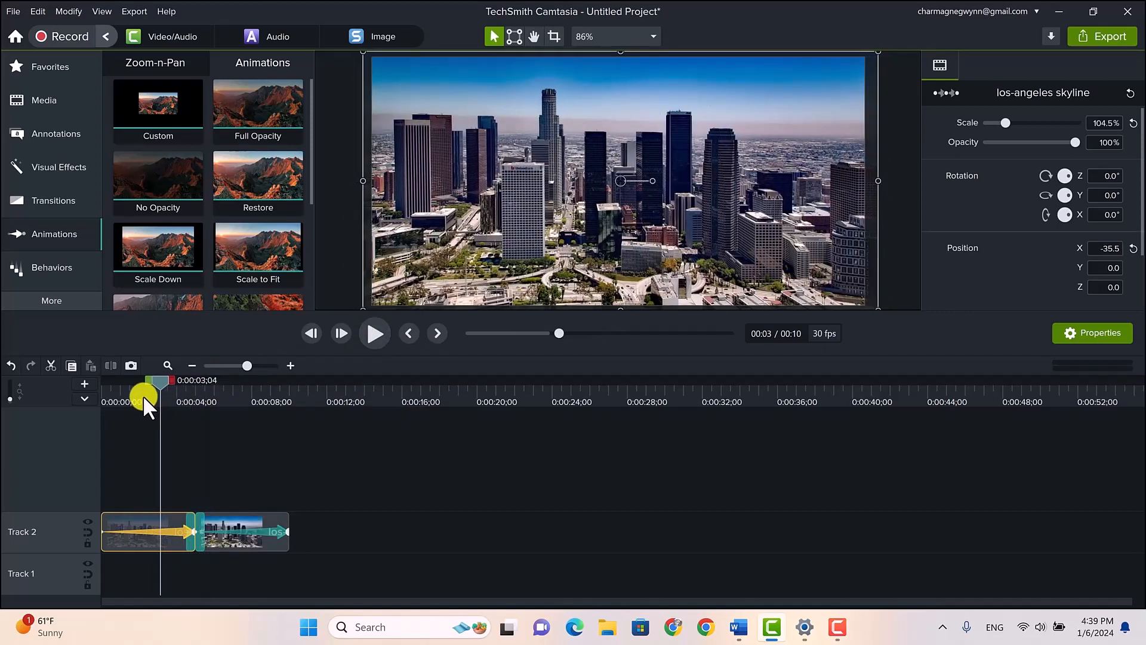
pyautogui.rightClick(164, 529)
pyautogui.moveTo(225, 488)
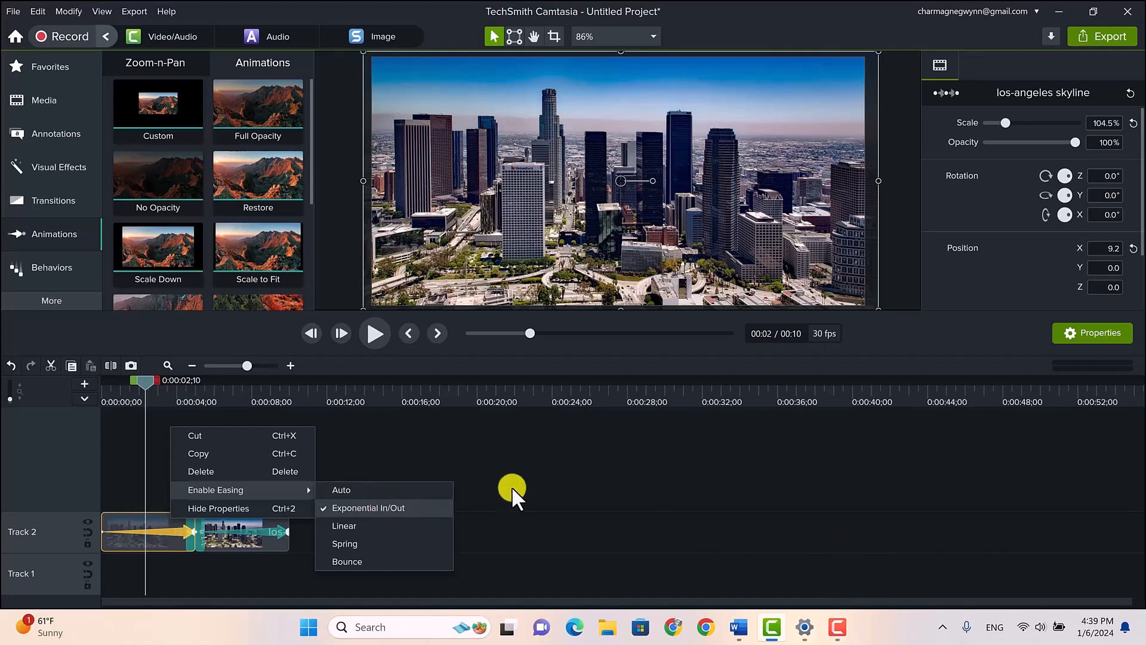
pyautogui.click(454, 483)
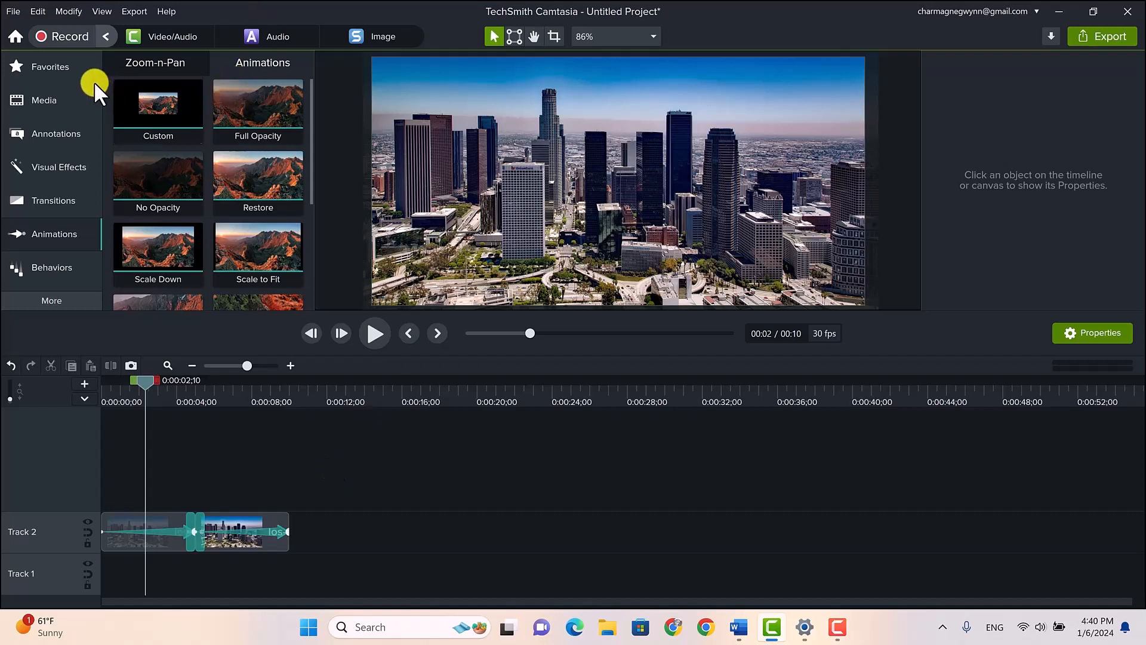
# Add hospital corridor.jpg after the second skyline clip on Track 2 and show it on the canvas at about 0:00:12;03
pyautogui.click(48, 105)
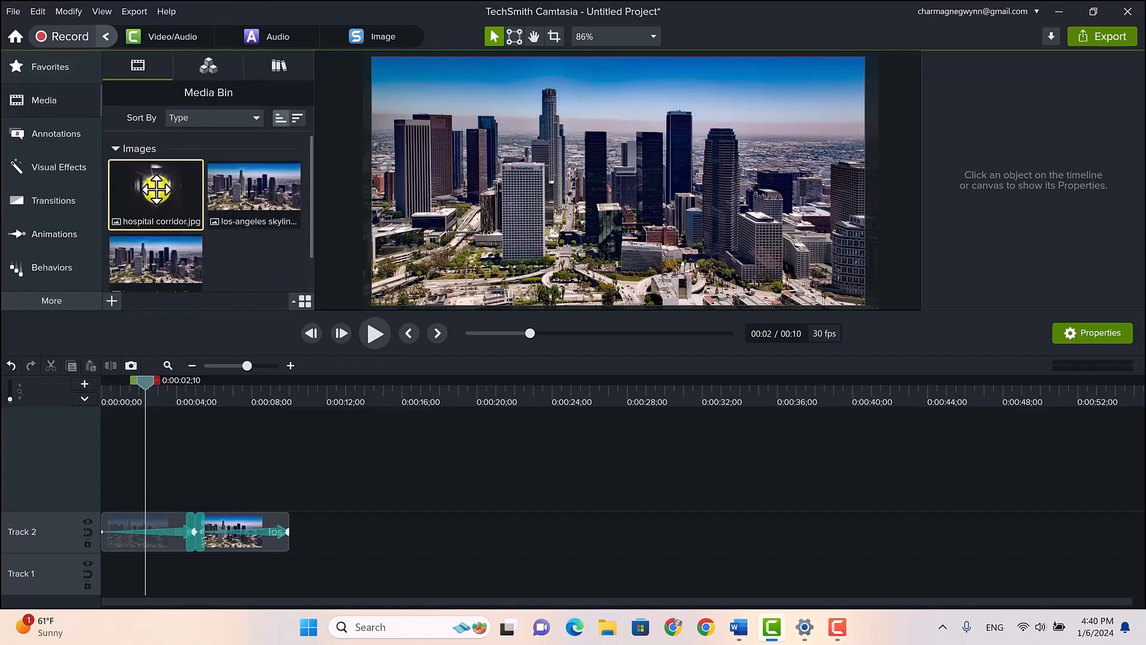
pyautogui.moveTo(157, 189); pyautogui.dragTo(289, 538)
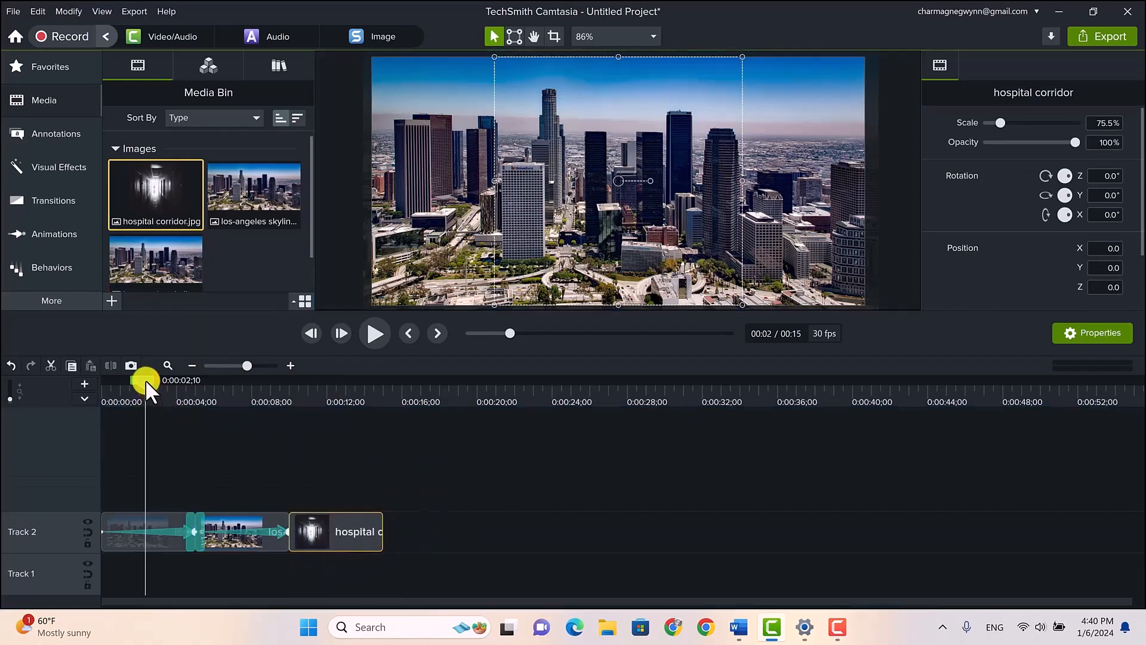
pyautogui.moveTo(145, 379); pyautogui.dragTo(329, 427)
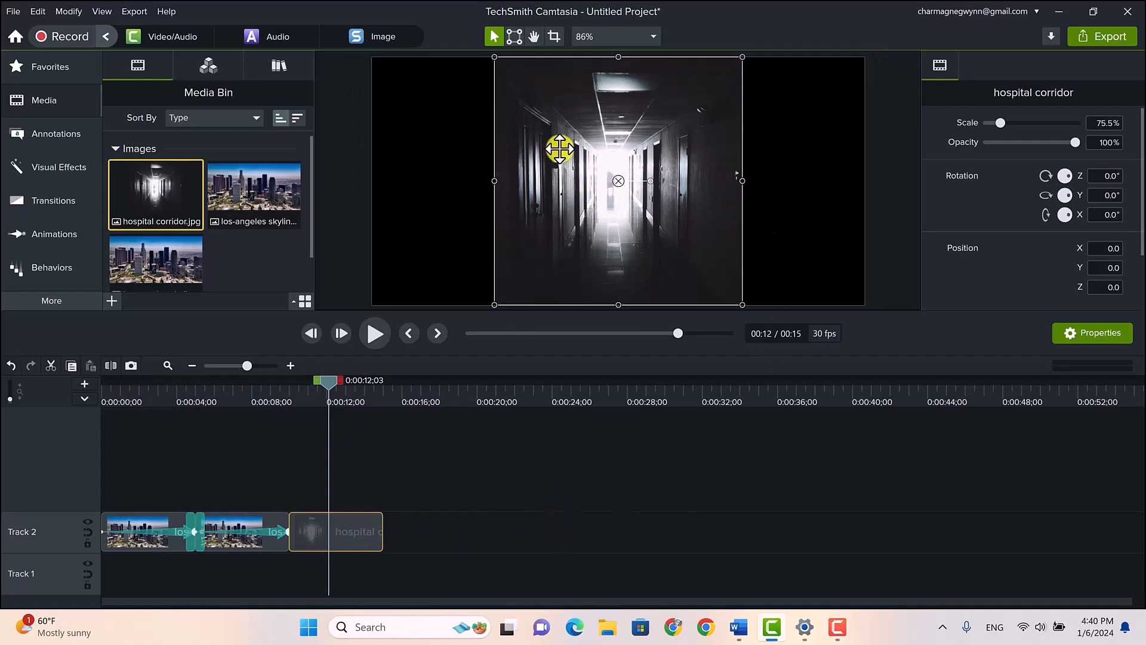
pyautogui.click(409, 254)
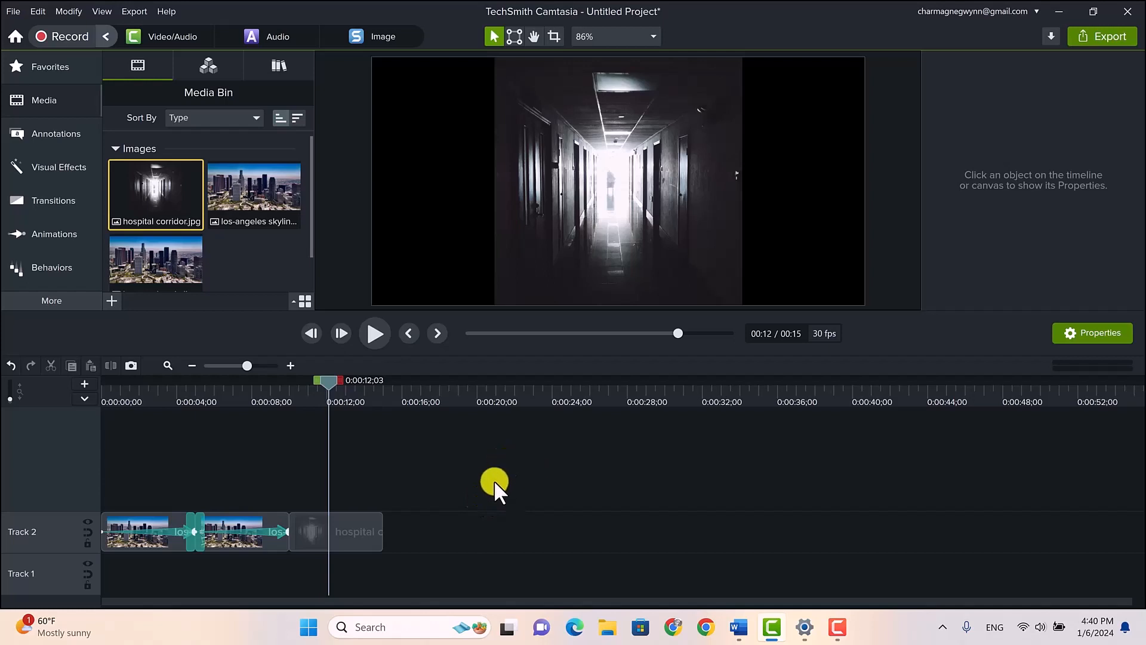
# Enlarge the hospital corridor image sideways to both canvas edges, at 150% scale, so it fills the frame
pyautogui.click(351, 532)
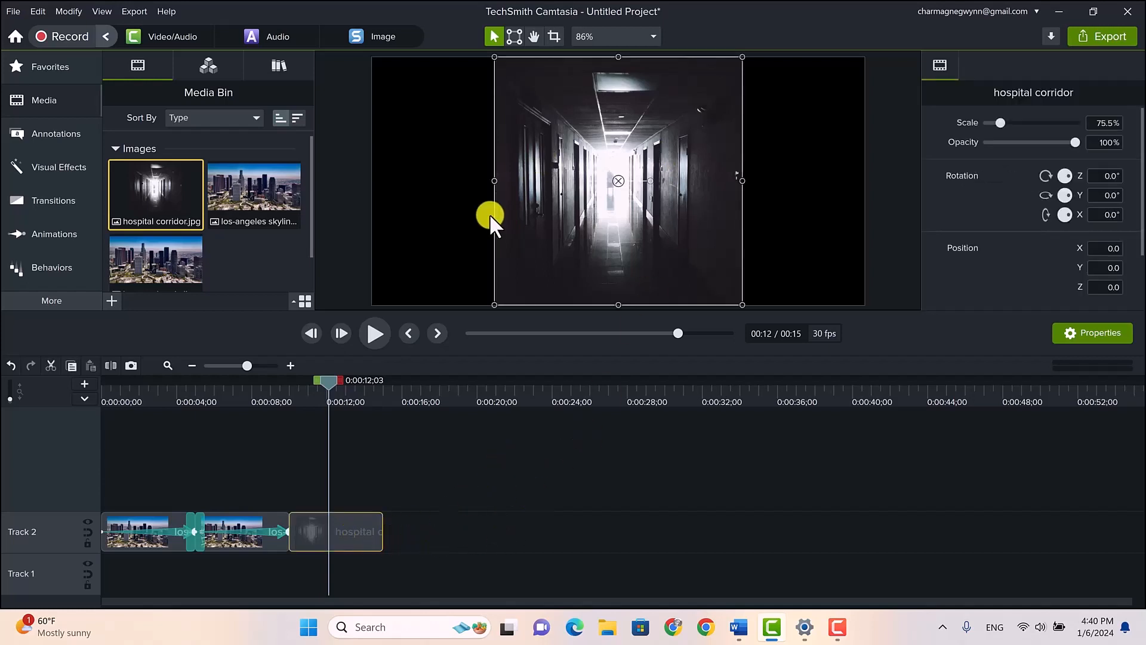
pyautogui.moveTo(499, 178); pyautogui.dragTo(372, 182)
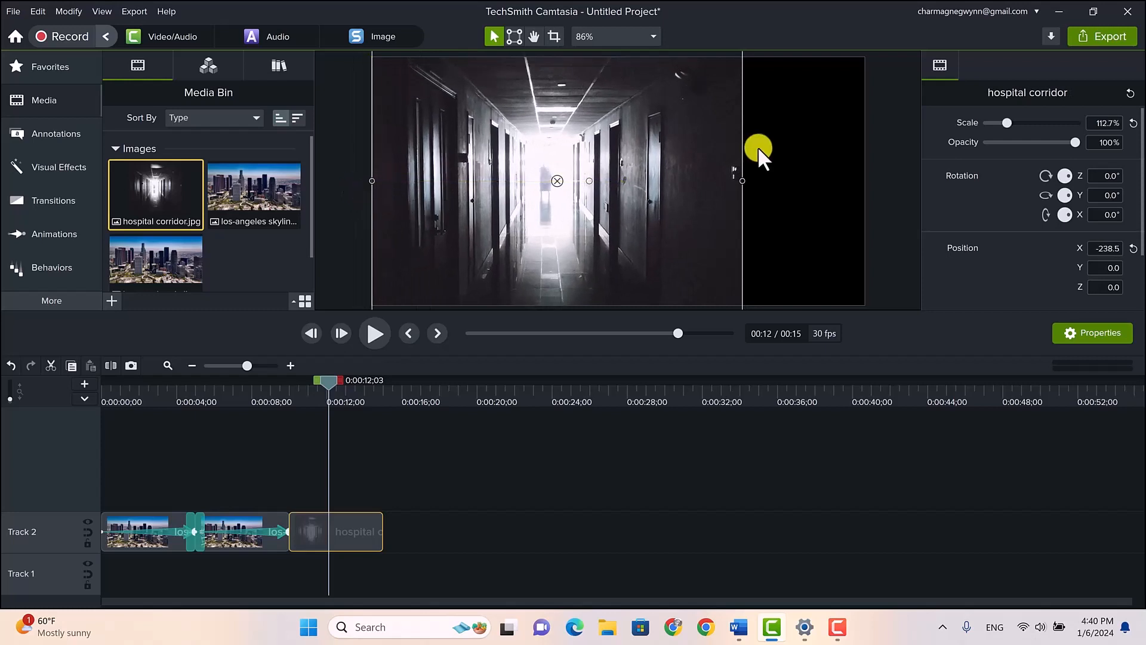
pyautogui.moveTo(743, 184); pyautogui.dragTo(859, 177)
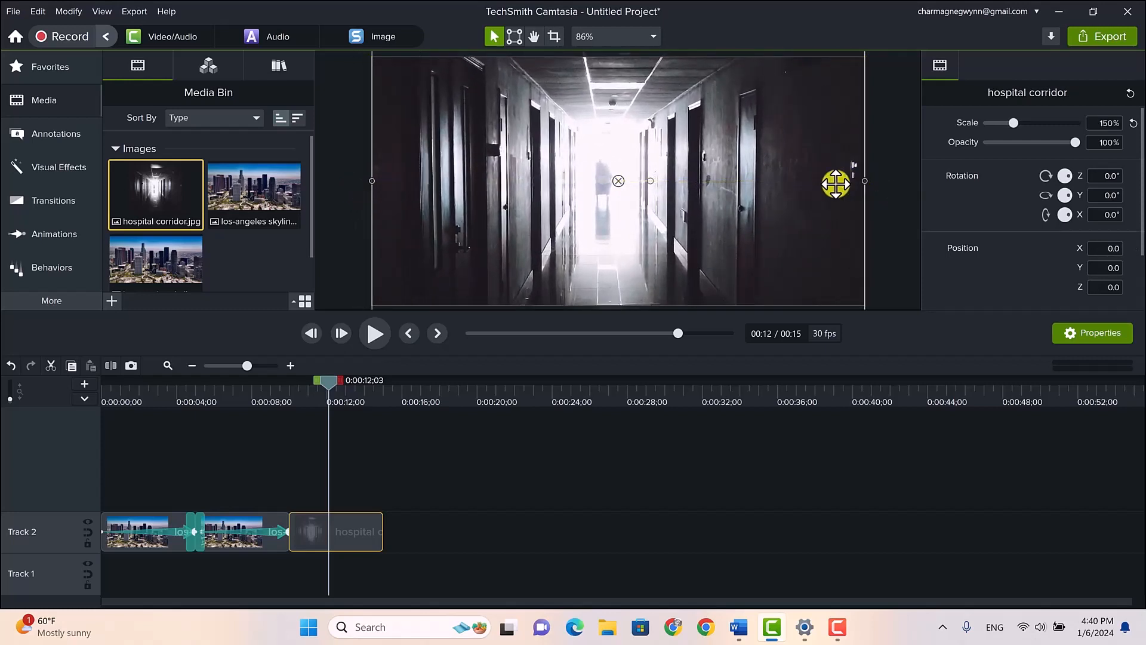
pyautogui.click(890, 233)
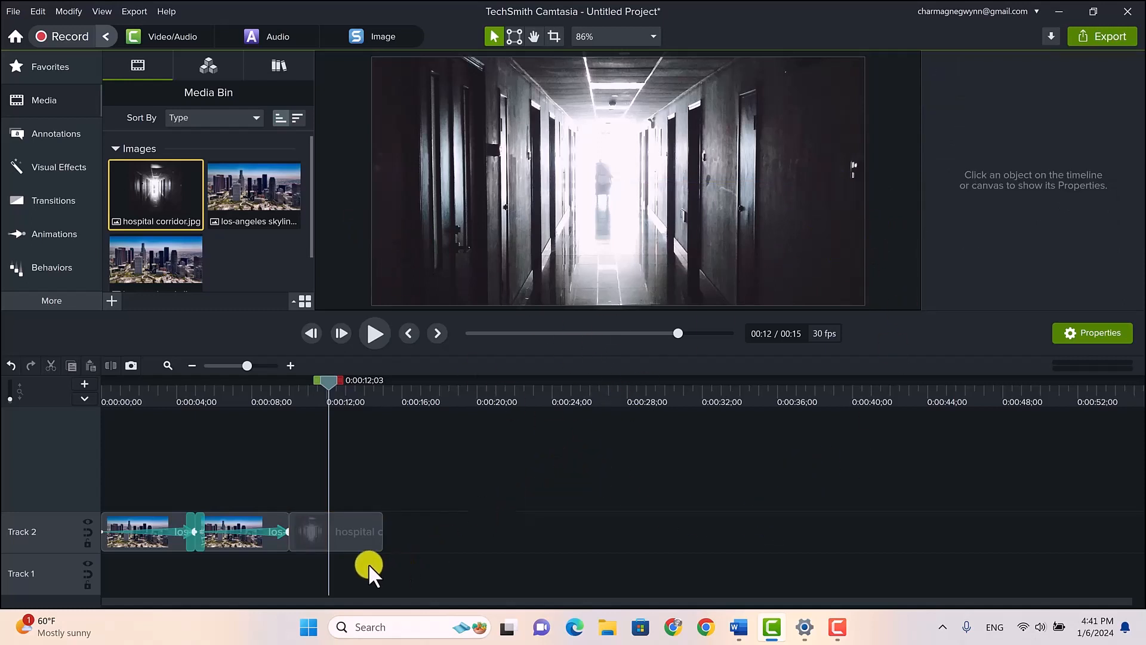
# Add a Custom animation to the middle of the hospital corridor clip, ending at about 0:00:13;00
pyautogui.click(358, 532)
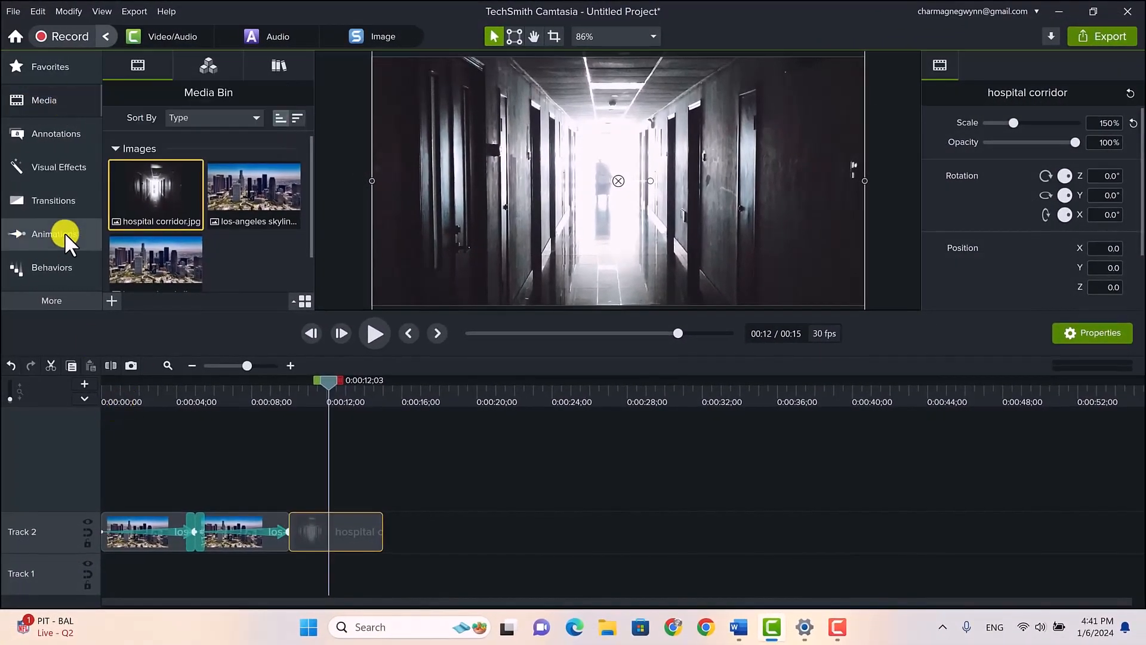
pyautogui.click(48, 233)
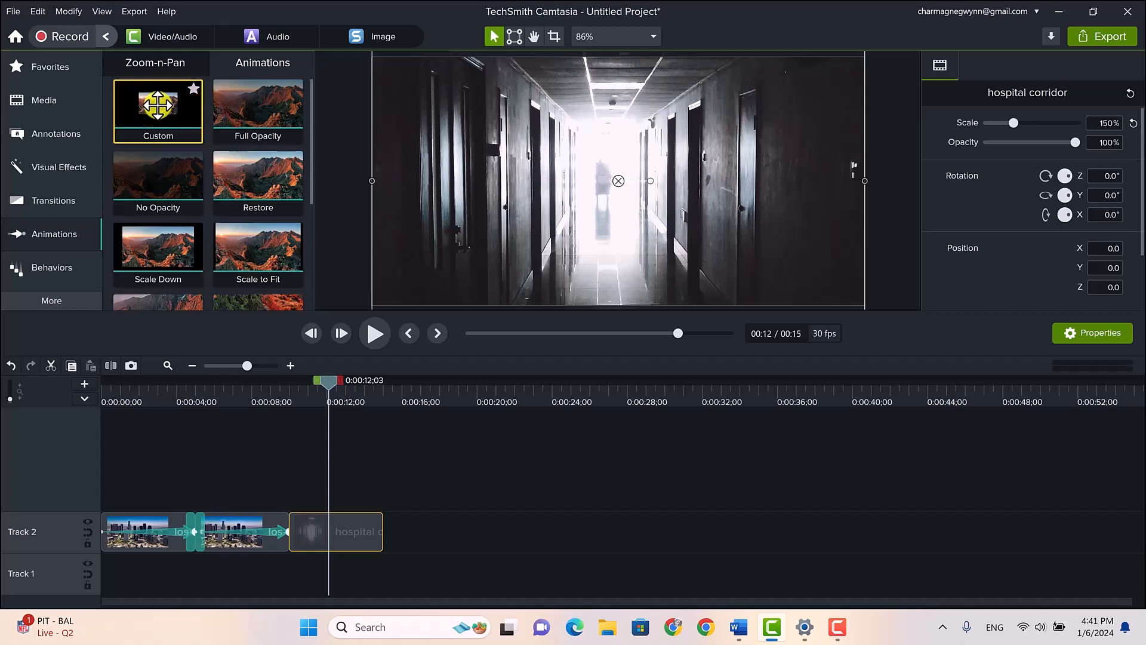
pyautogui.moveTo(158, 120); pyautogui.dragTo(346, 526)
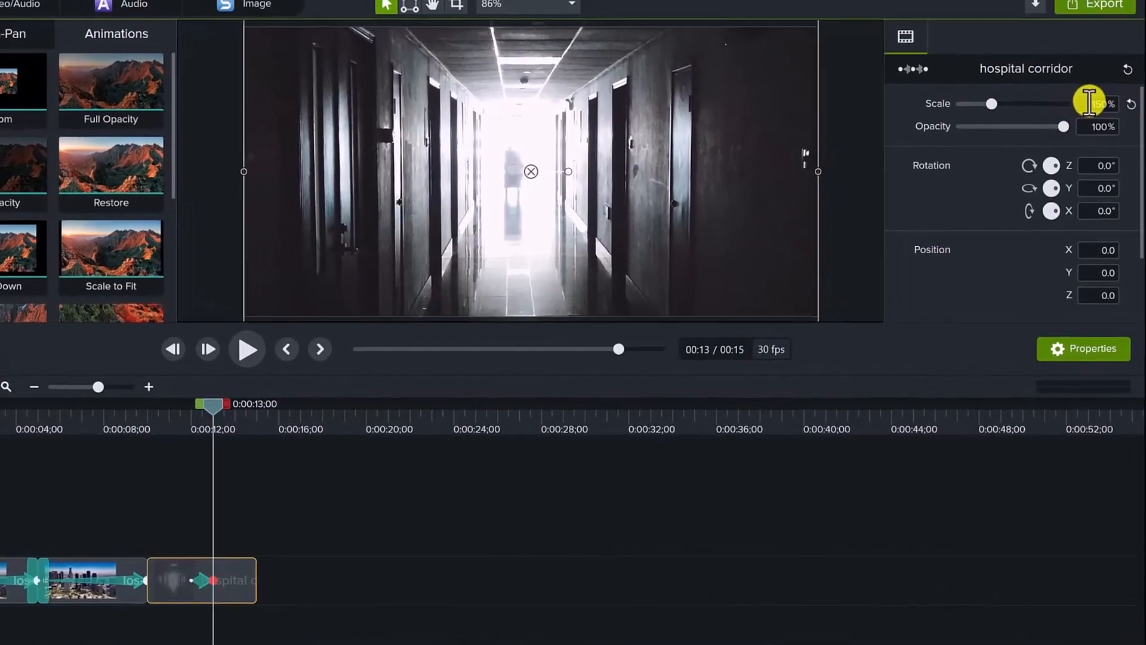
# Set the hospital corridor animation's end scale to 160% and stretch the animation across the whole clip
pyautogui.click(1094, 96)
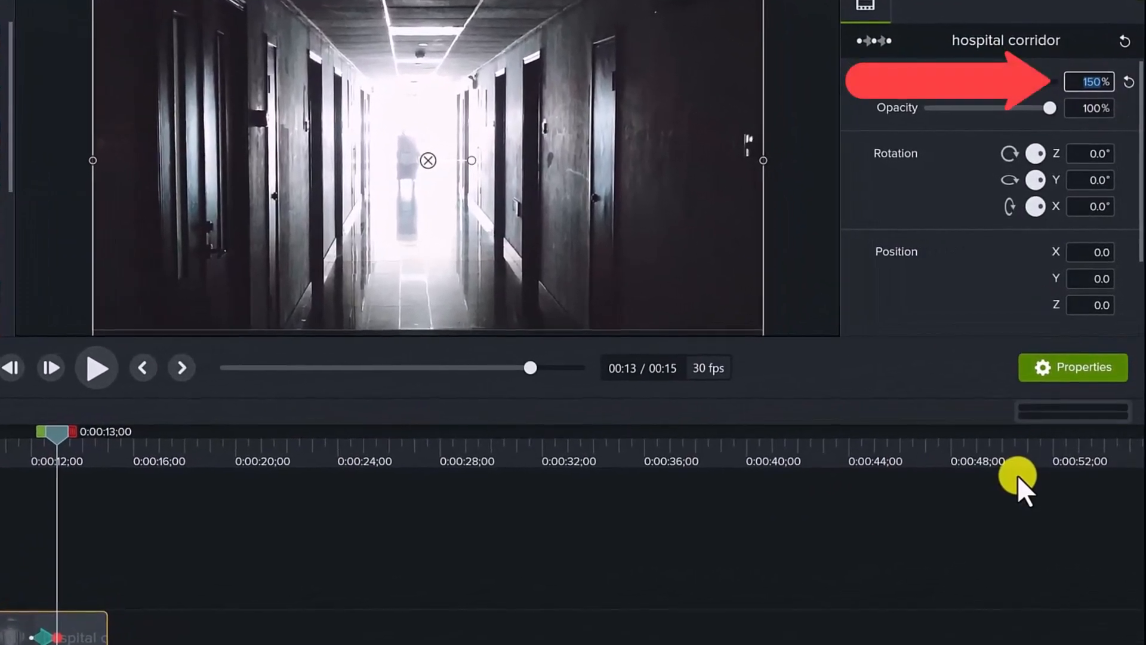
pyautogui.write('160')
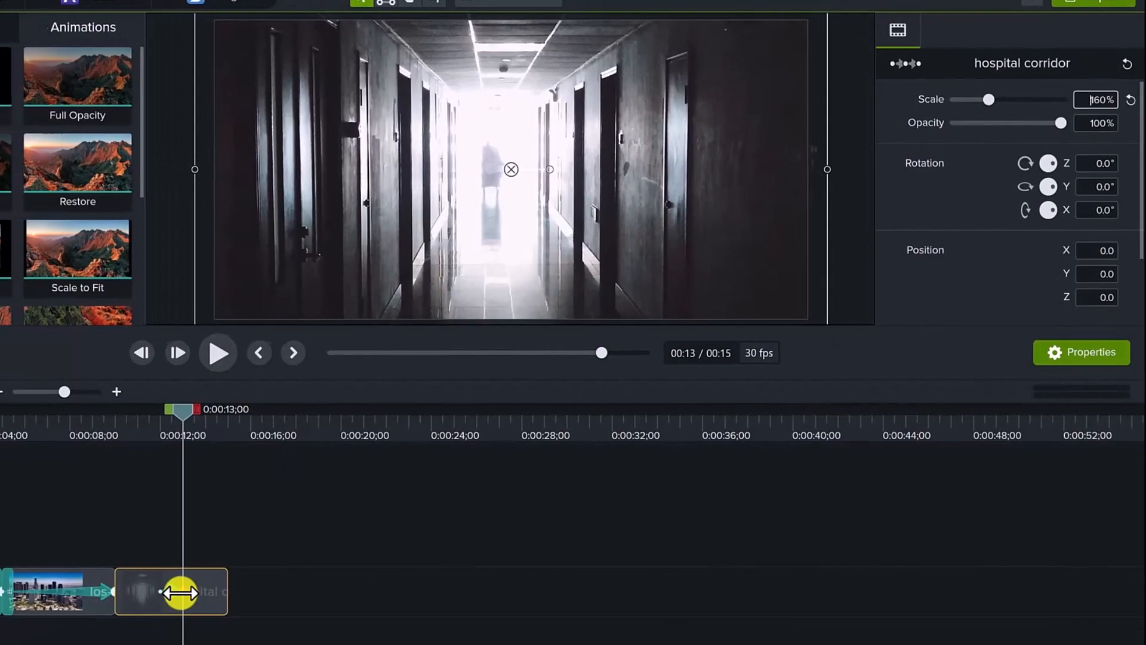
pyautogui.moveTo(92, 625); pyautogui.dragTo(129, 625)
pyautogui.moveTo(307, 555); pyautogui.dragTo(291, 531)
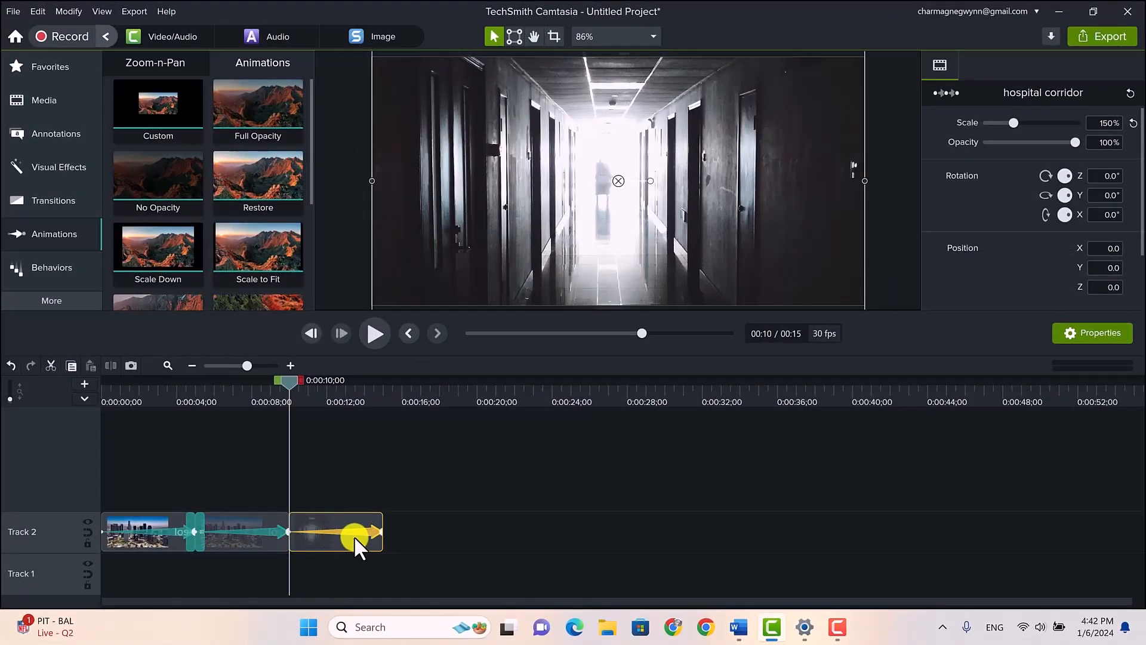
# Set the hospital corridor animation's easing to Exponential In/Out and play back the slow zoom
pyautogui.rightClick(349, 530)
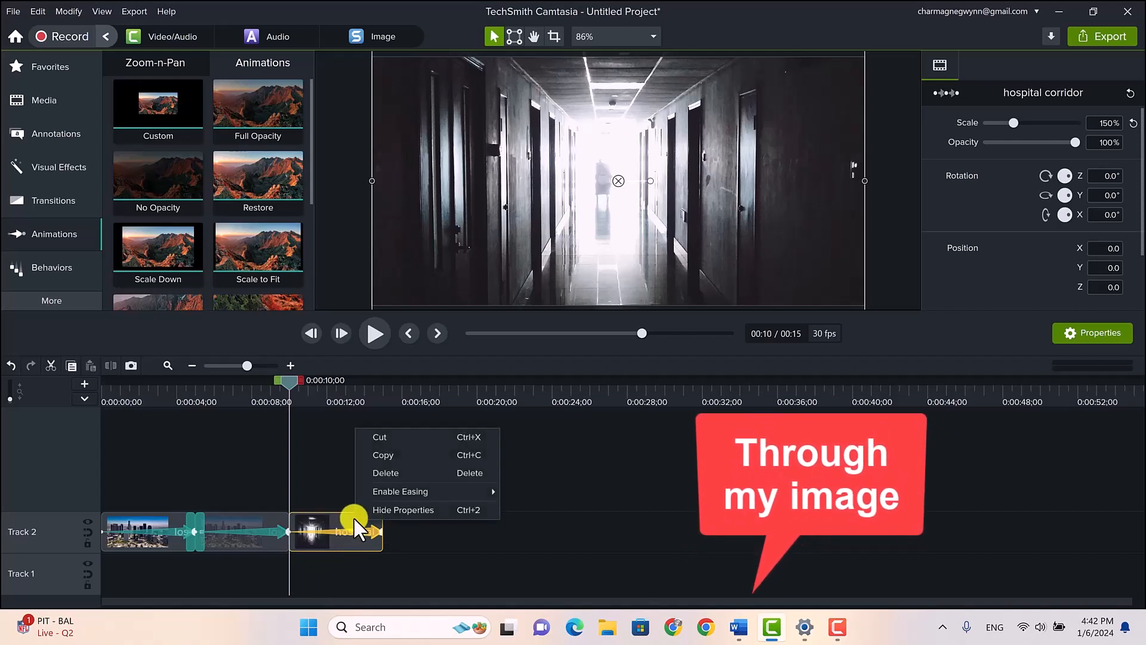
pyautogui.moveTo(412, 488)
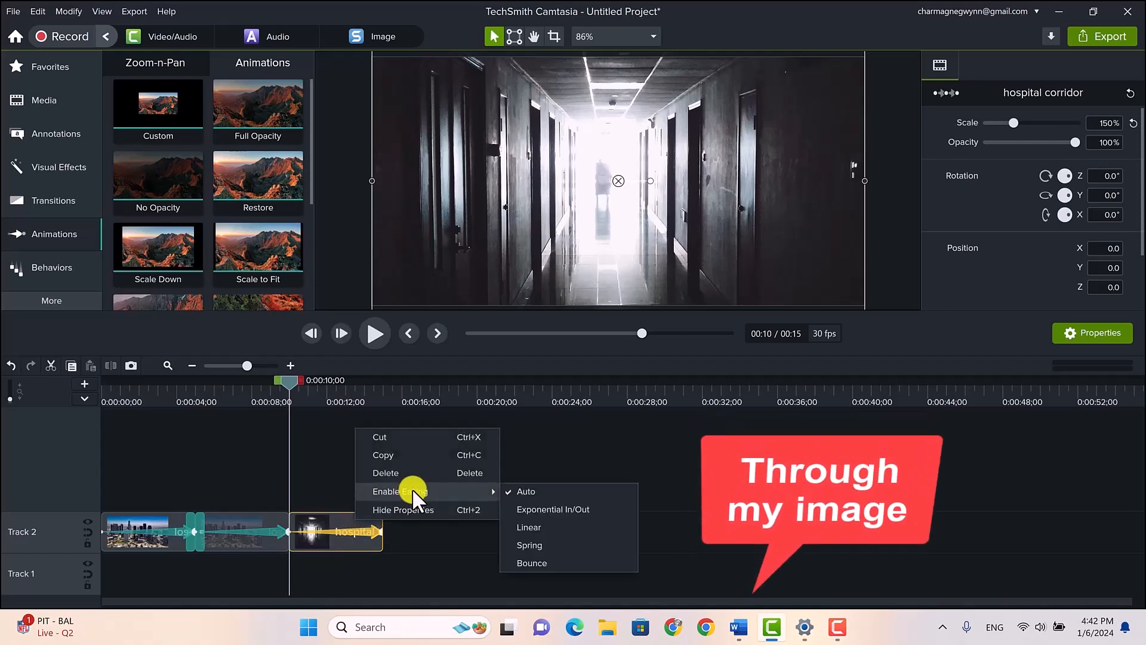
pyautogui.click(538, 507)
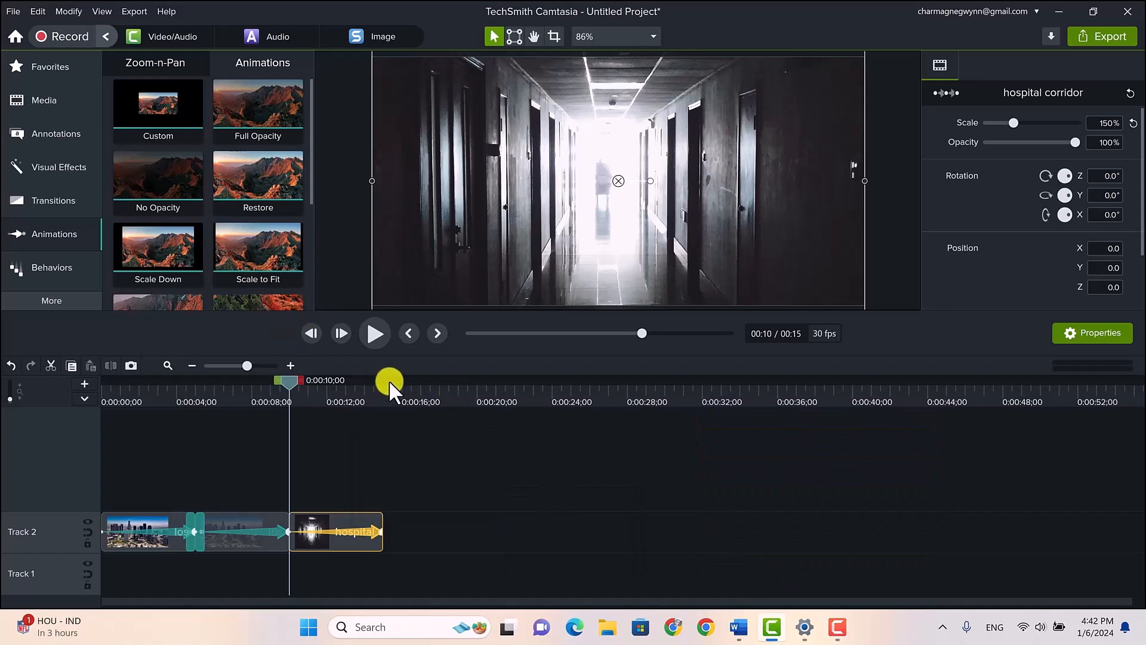
pyautogui.click(372, 335)
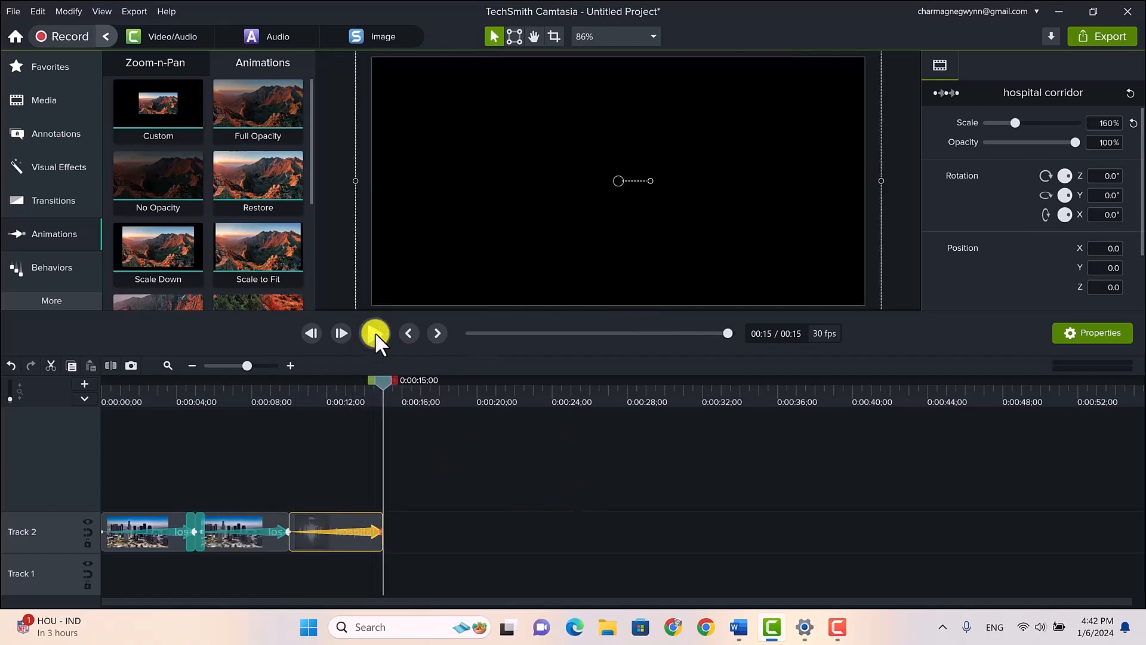
# Delete the Custom animation from the hospital corridor clip
pyautogui.moveTo(382, 382); pyautogui.dragTo(320, 406)
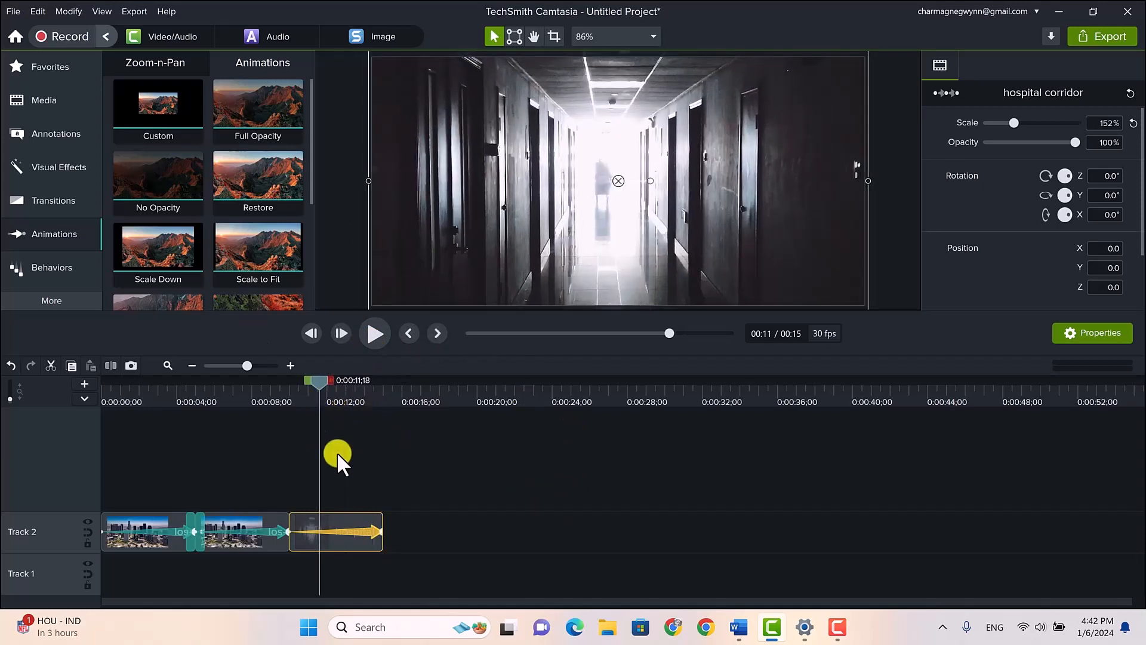
pyautogui.rightClick(357, 530)
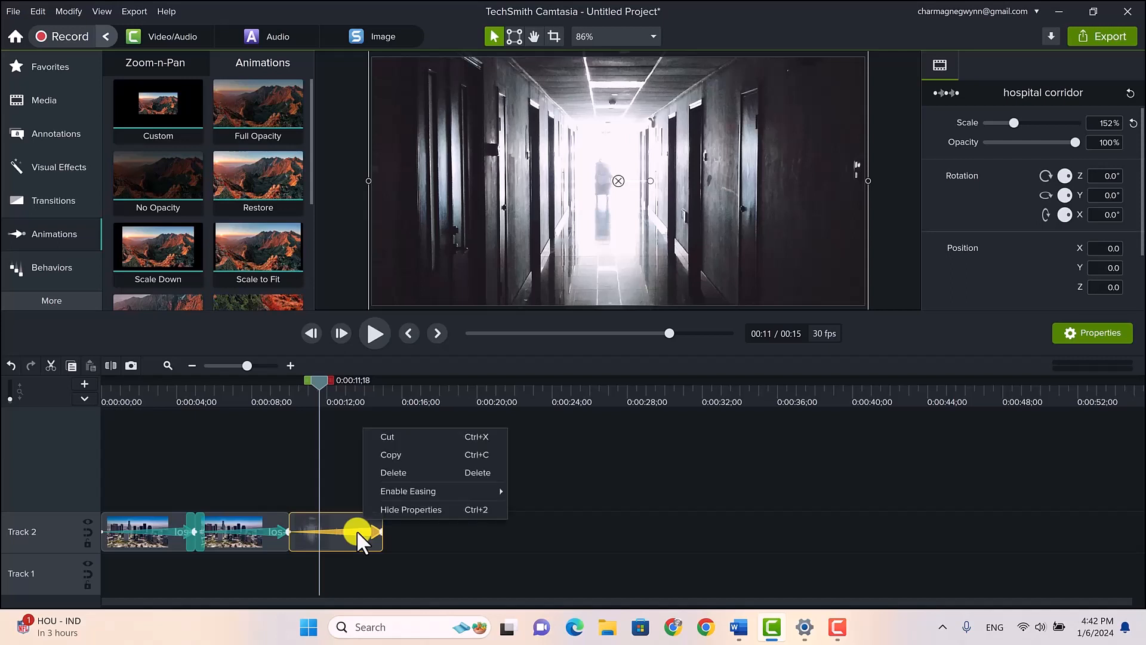
pyautogui.moveTo(504, 487)
pyautogui.click(399, 472)
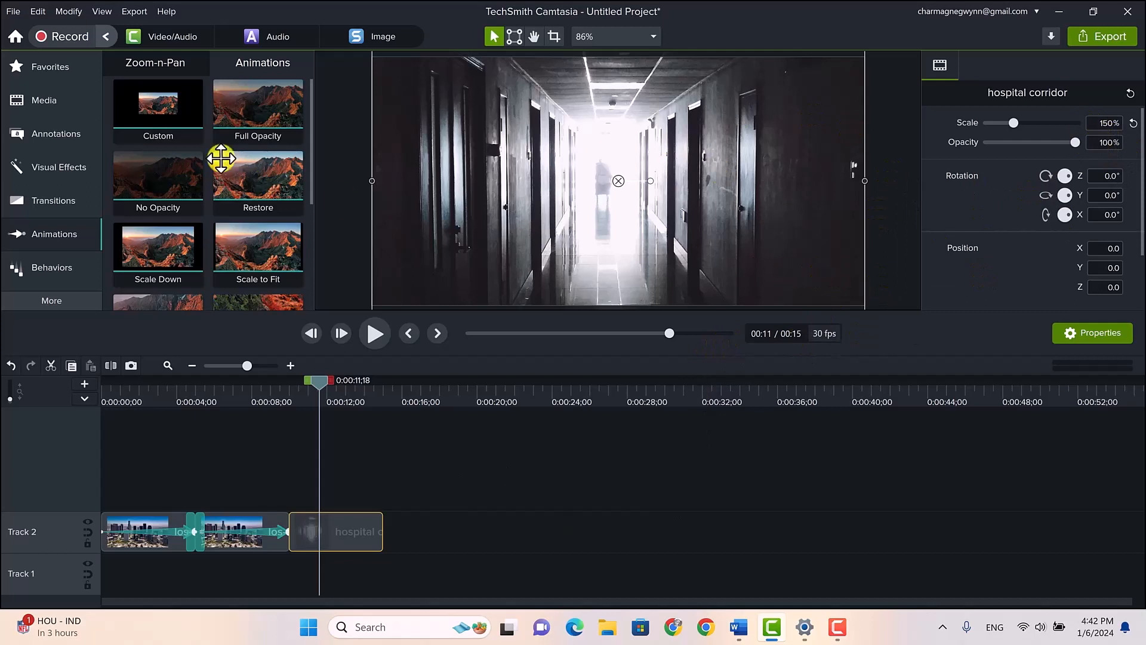
# Add a Custom animation ending at 200% scale to the hospital corridor clip and stretch it across the whole clip
pyautogui.moveTo(154, 104); pyautogui.dragTo(348, 536)
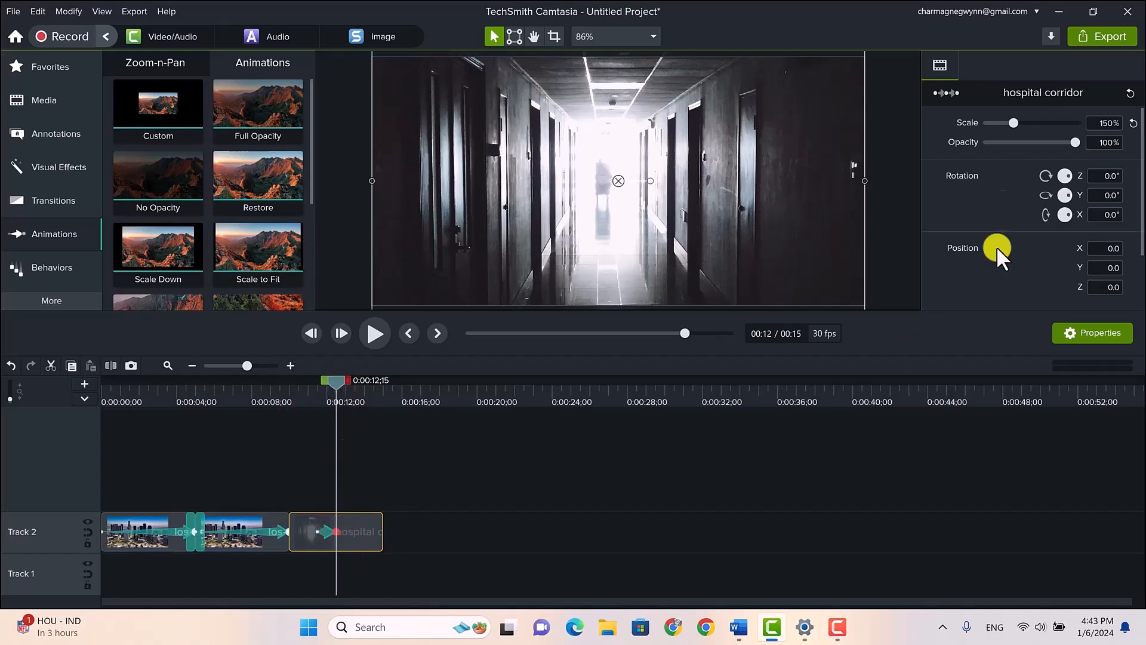
pyautogui.click(1108, 124)
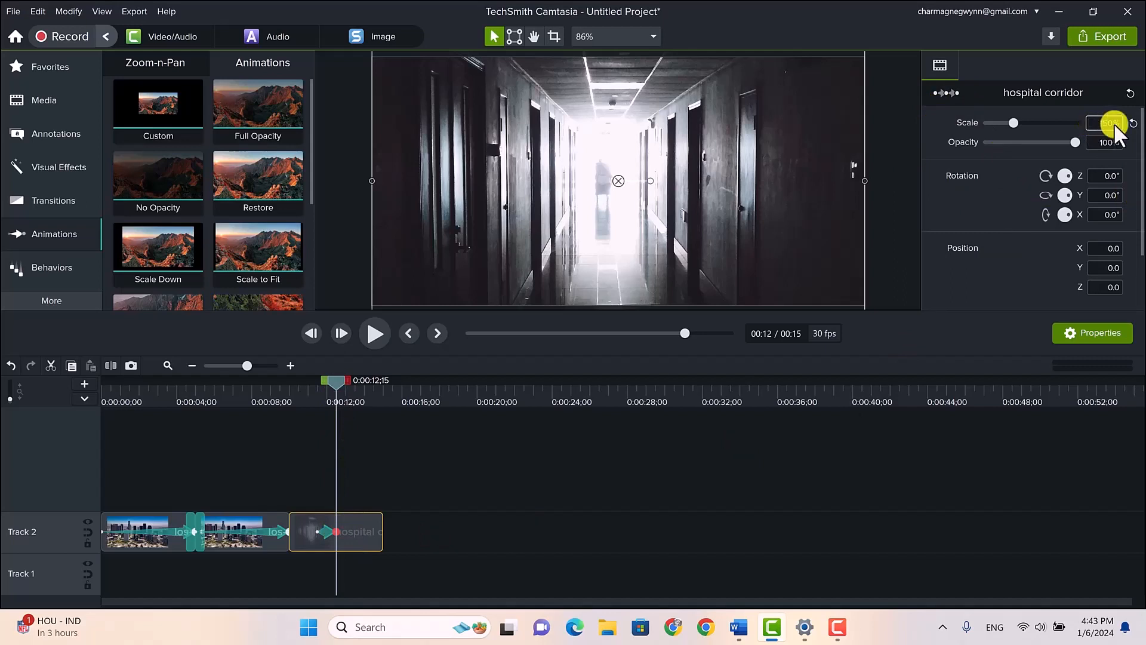
pyautogui.write('200')
pyautogui.press('Return')
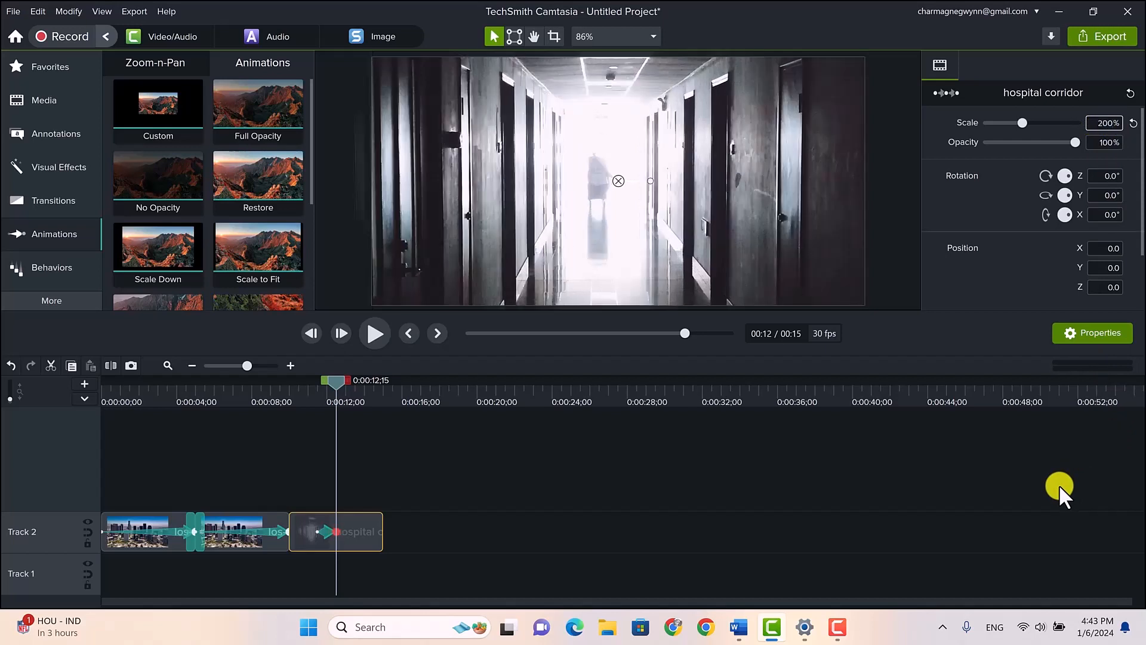
pyautogui.moveTo(338, 532); pyautogui.dragTo(387, 533)
pyautogui.moveTo(317, 531); pyautogui.dragTo(288, 536)
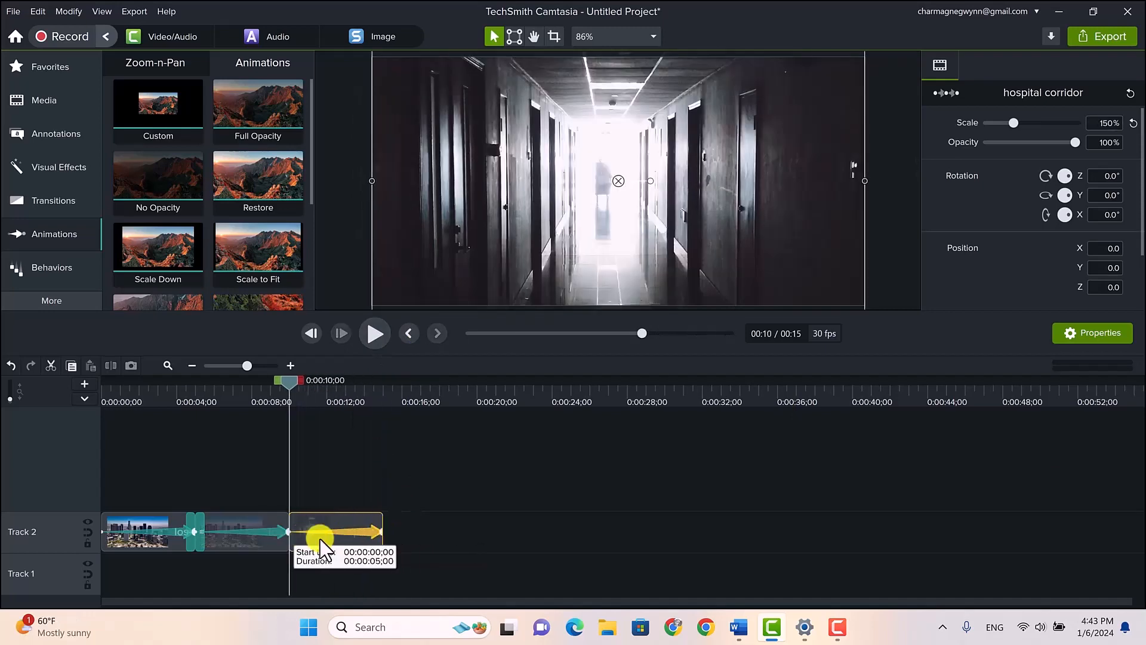
# Set the easing of the 200% corridor zoom to Exponential In/Out and play it back from about 0:00:09;13
pyautogui.rightClick(350, 528)
pyautogui.moveTo(462, 488)
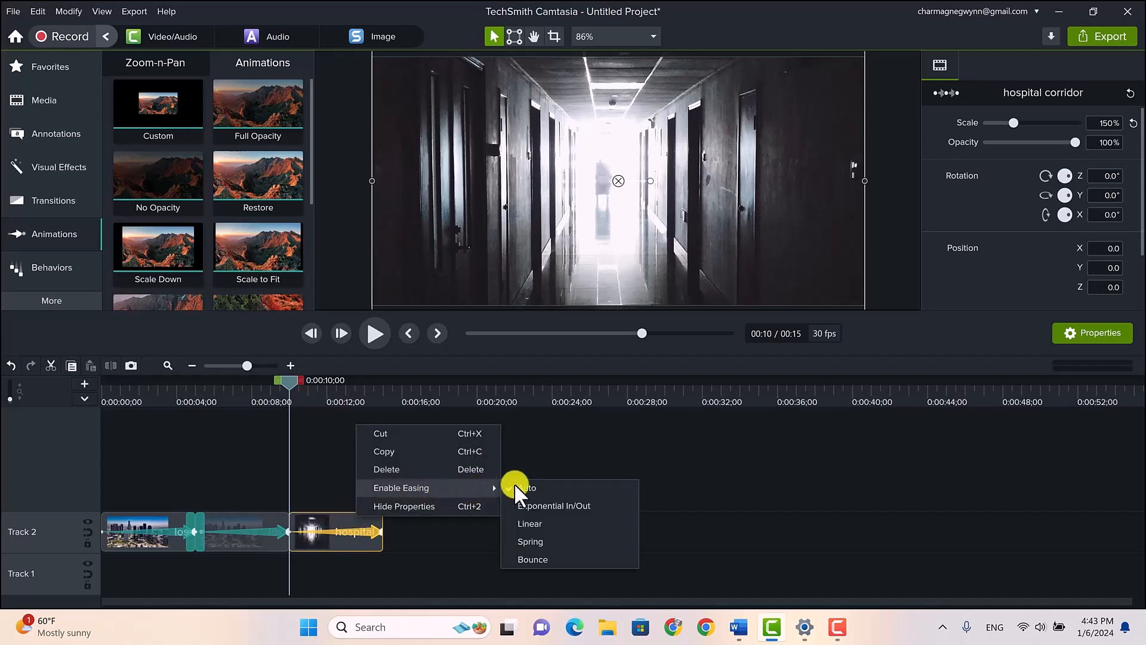
pyautogui.click(528, 503)
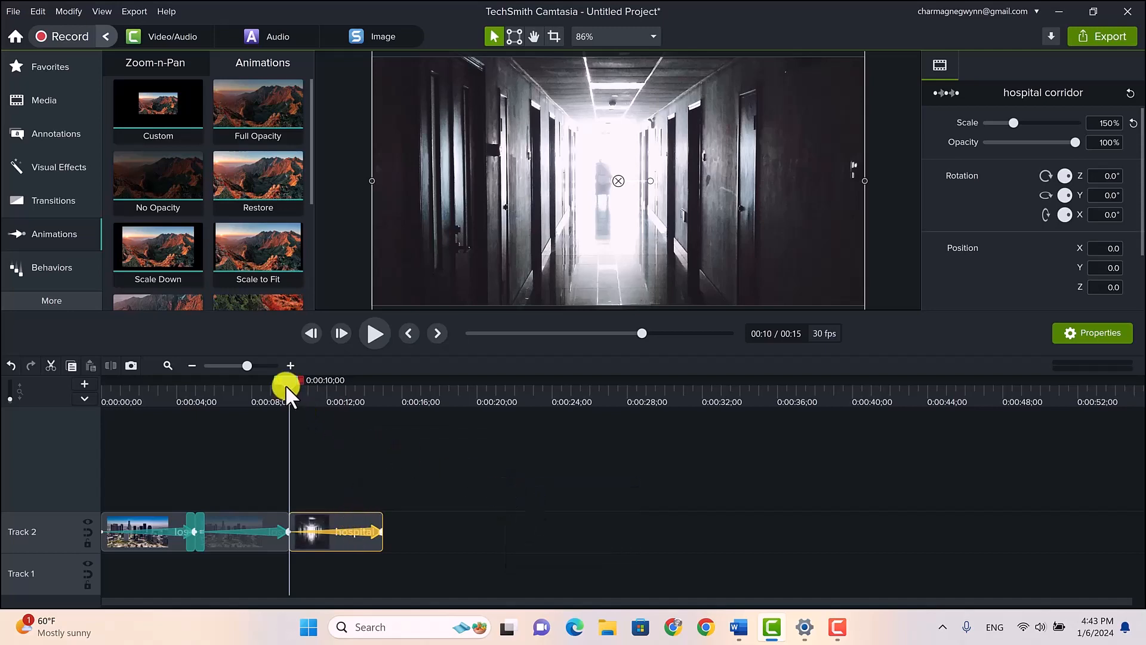
pyautogui.moveTo(289, 381); pyautogui.dragTo(278, 383)
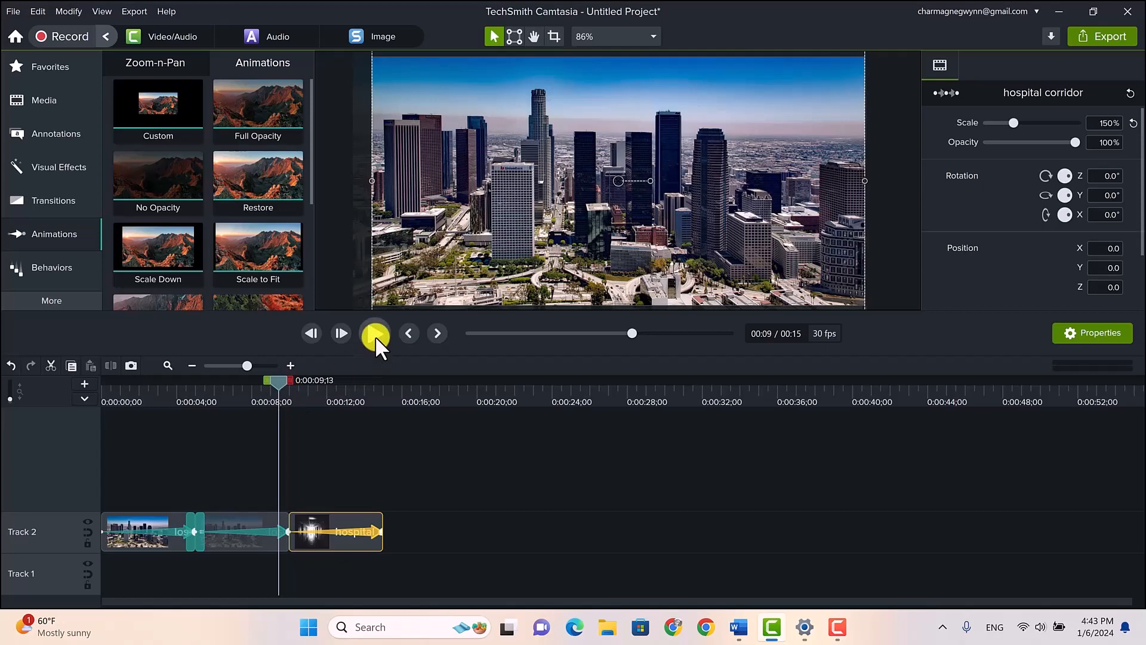
pyautogui.press('space')
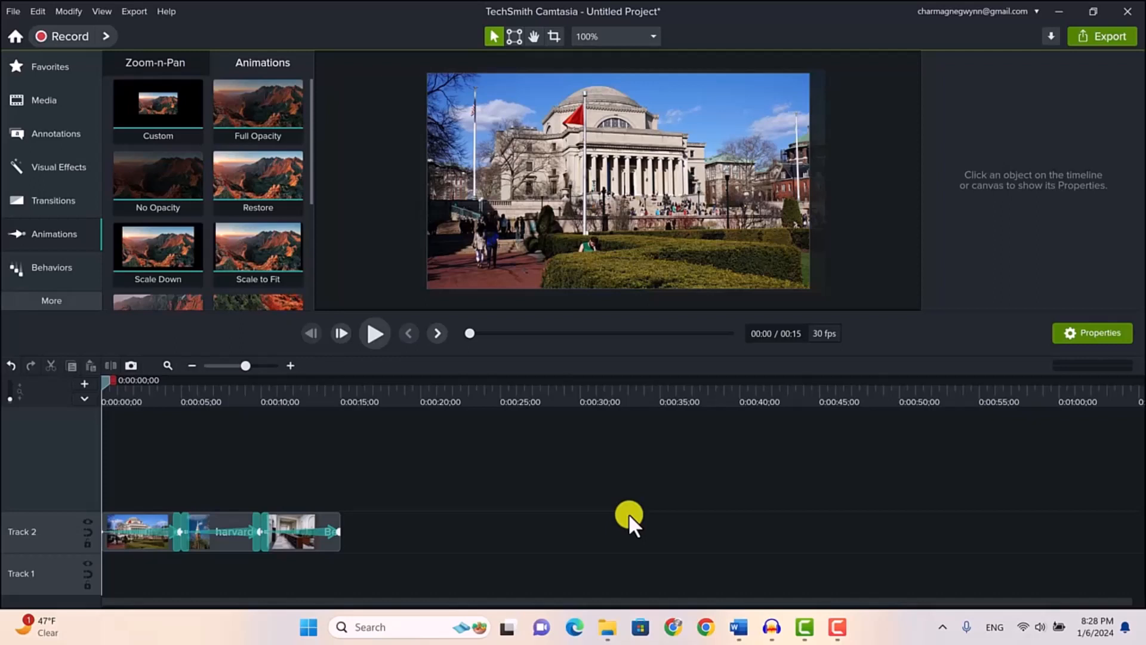
# Play back the university image sequence and delete the animation from the columbia-university clip
pyautogui.click(369, 331)
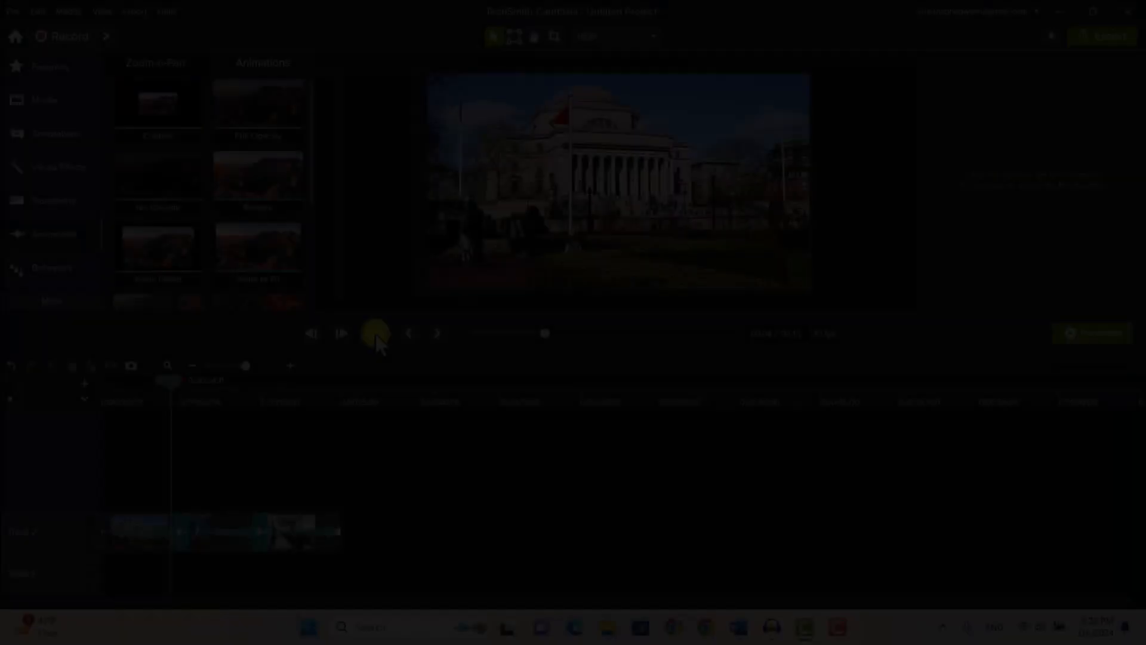
pyautogui.moveTo(168, 380); pyautogui.dragTo(108, 380)
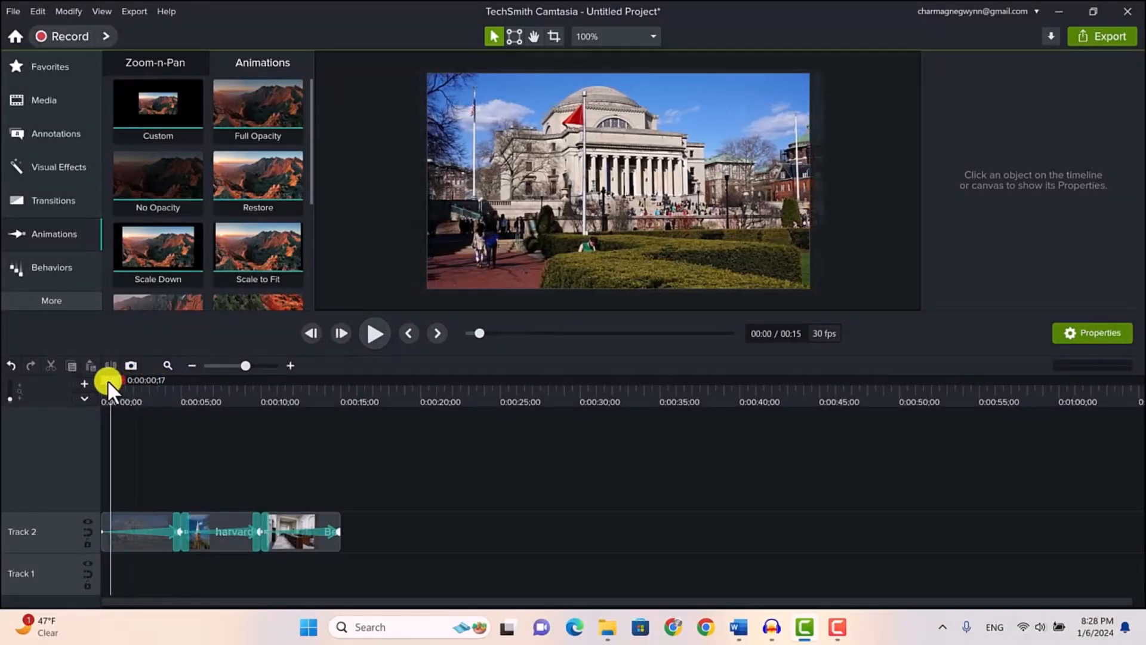
pyautogui.click(158, 529)
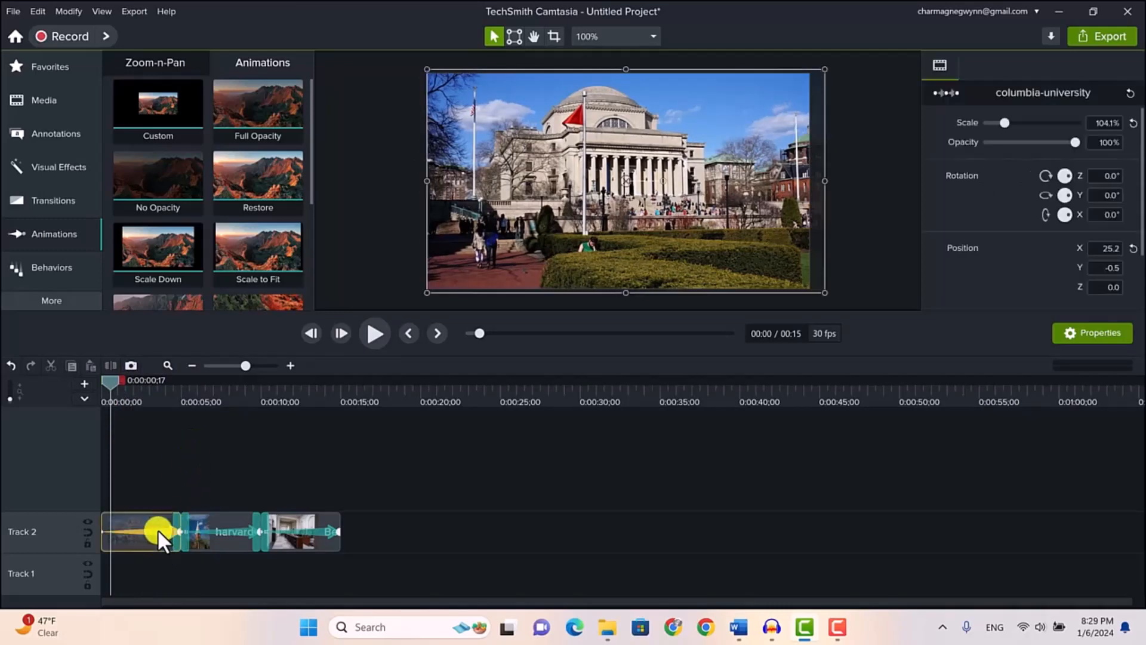
pyautogui.rightClick(158, 529)
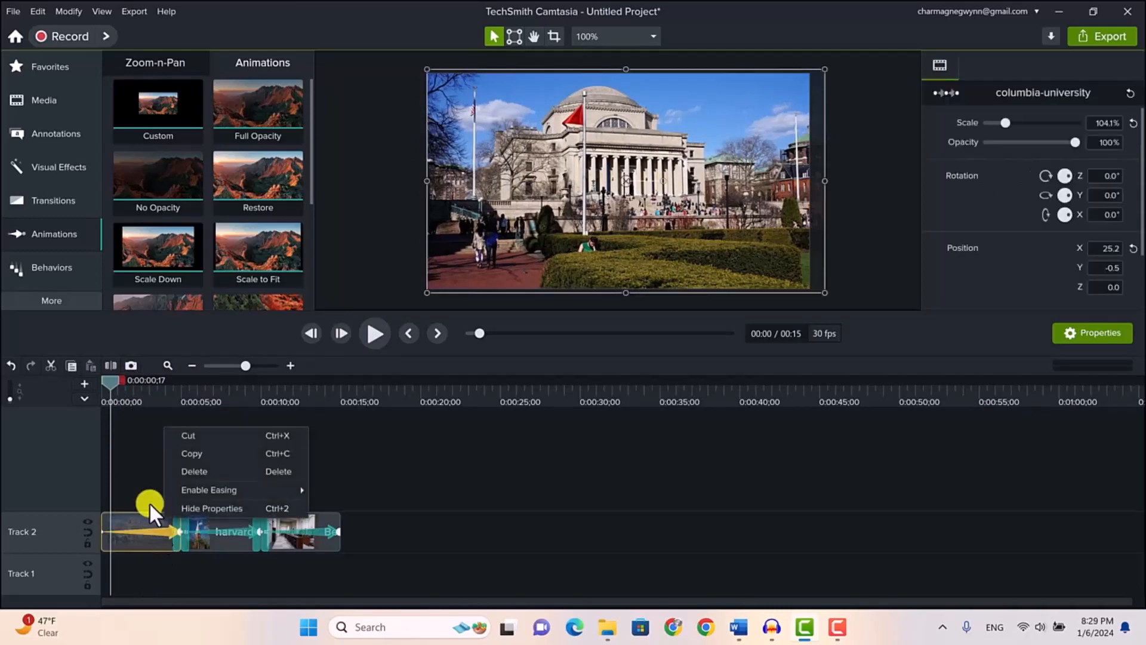
pyautogui.click(208, 472)
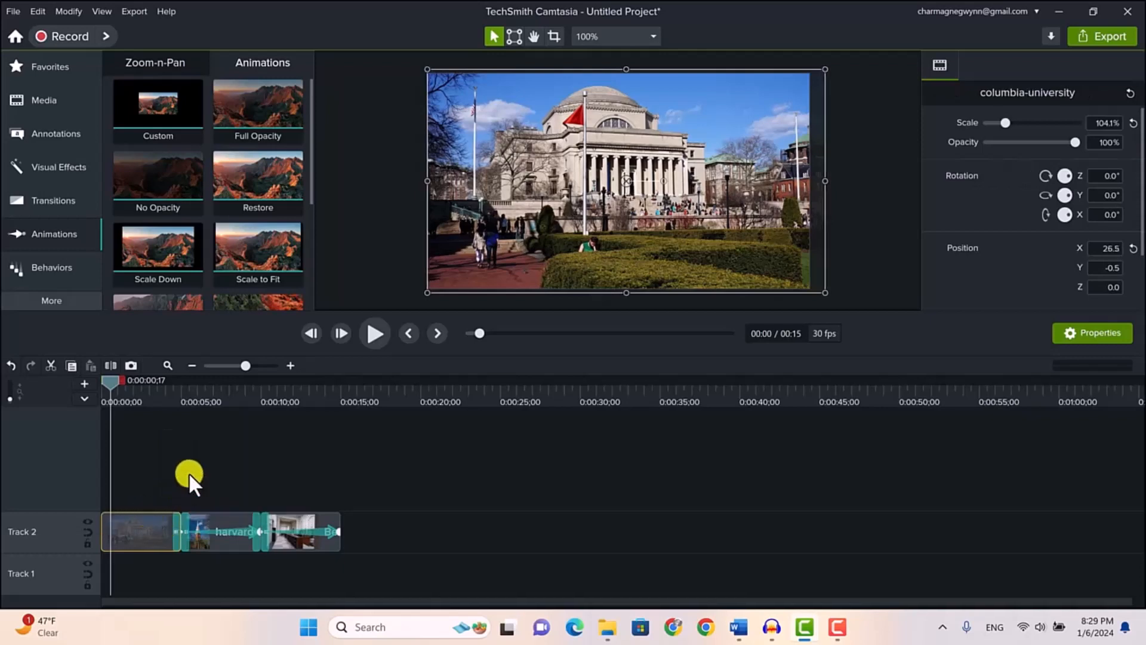
# Delete the animations from the harvard and Berkely library2_public domain clips on Track 2
pyautogui.click(227, 529)
pyautogui.rightClick(228, 529)
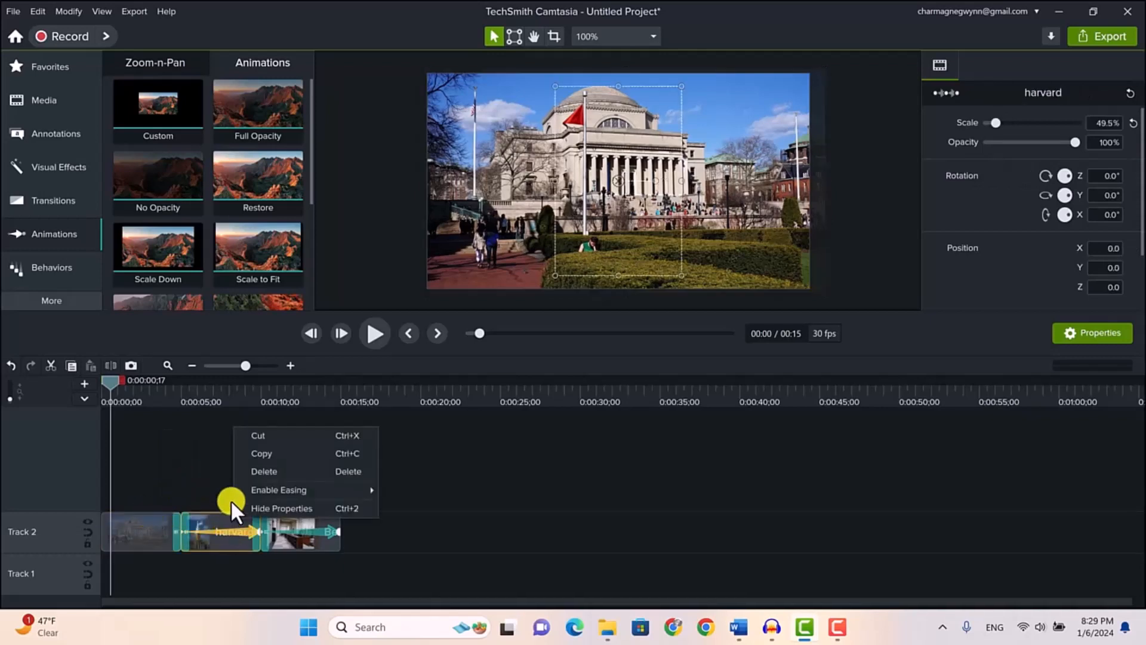
pyautogui.click(258, 474)
pyautogui.click(304, 527)
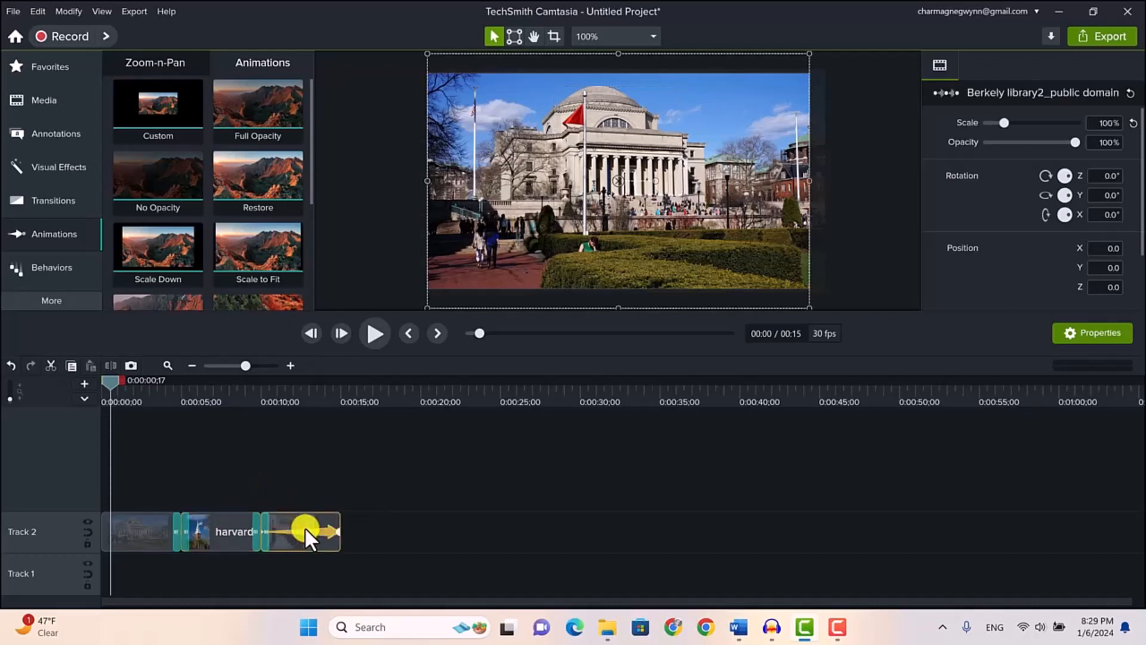
pyautogui.rightClick(305, 526)
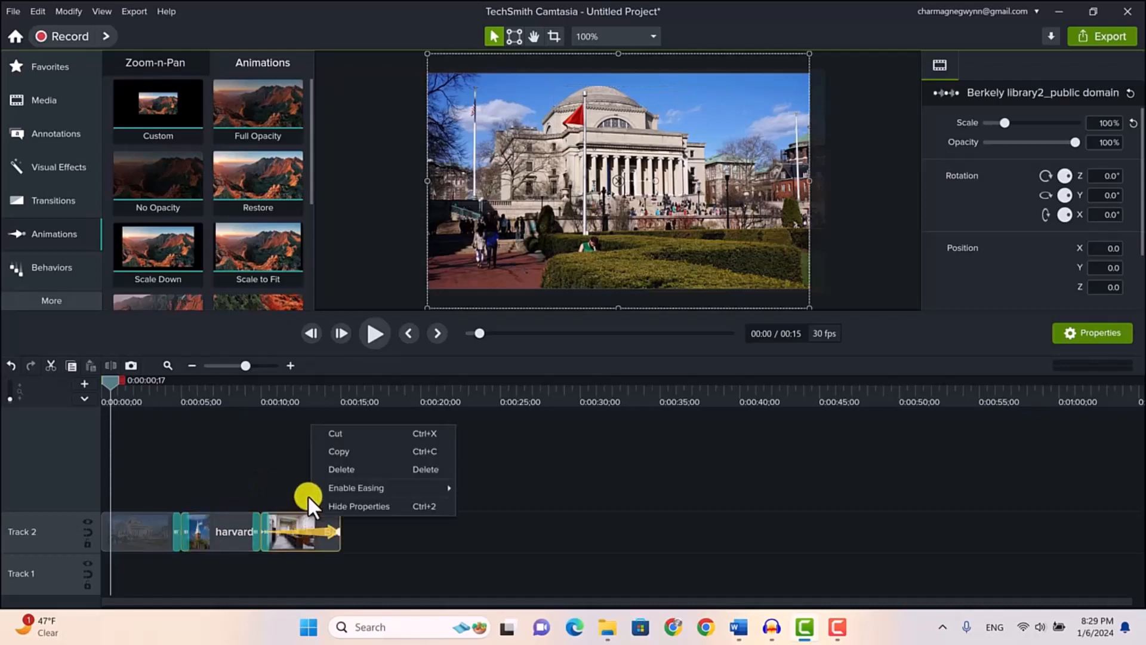
pyautogui.click(348, 470)
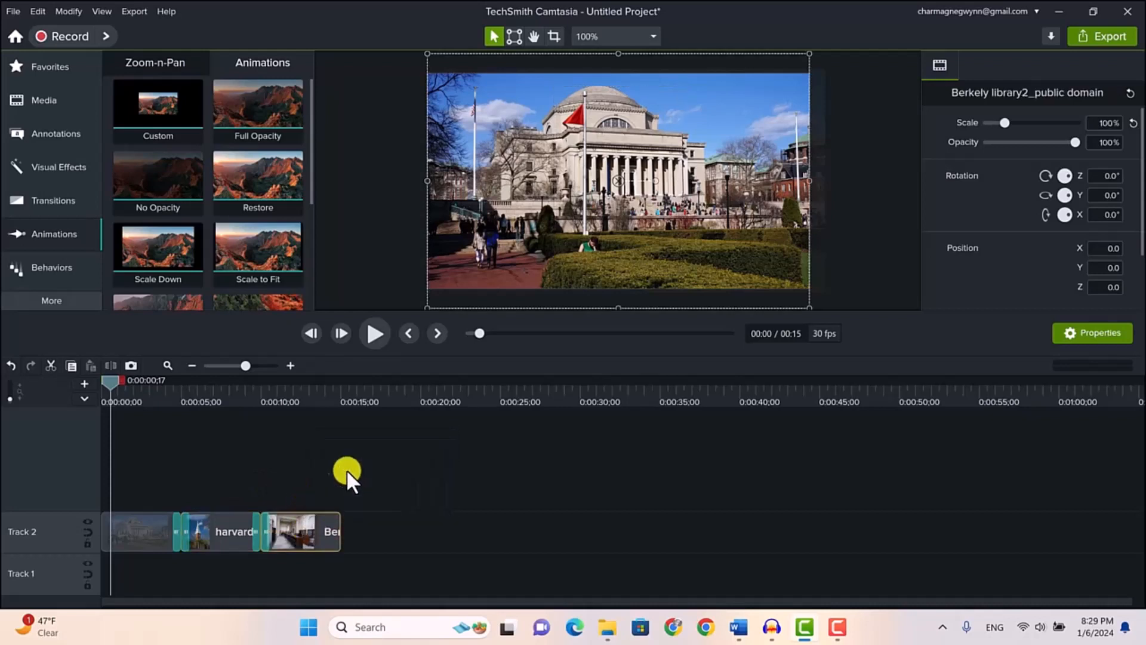
# Add a Custom animation spanning the whole columbia-university clip that pans the image left to X position -26.5
pyautogui.click(139, 524)
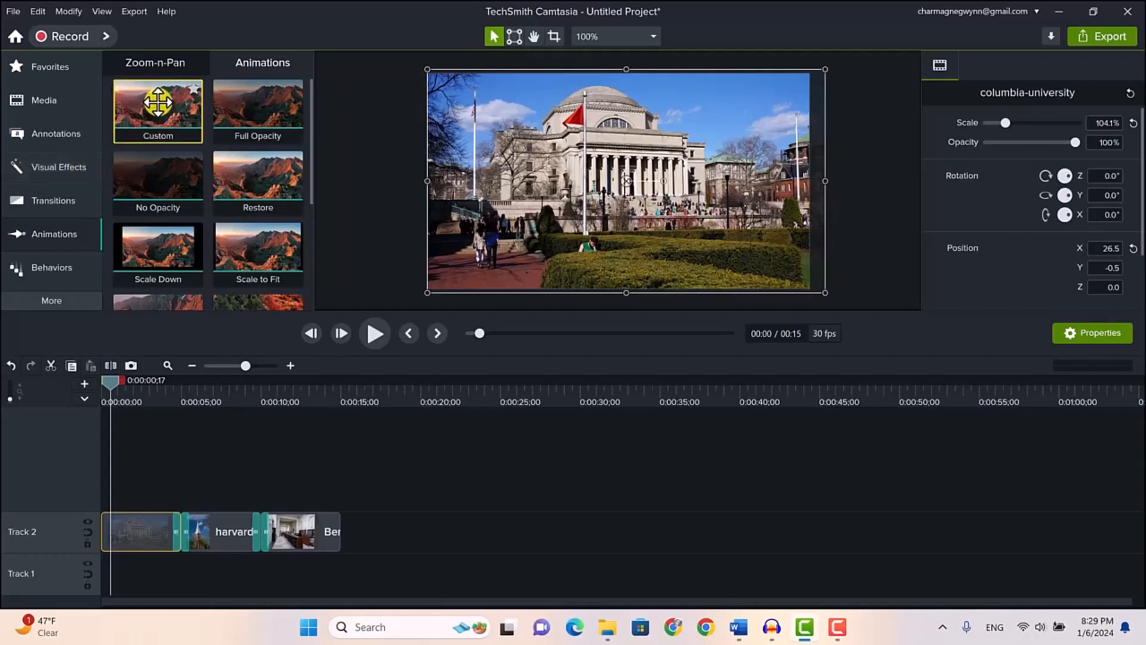
pyautogui.moveTo(155, 213)
pyautogui.mouseDown()
pyautogui.moveTo(159, 401)
pyautogui.moveTo(142, 524)
pyautogui.mouseUp()
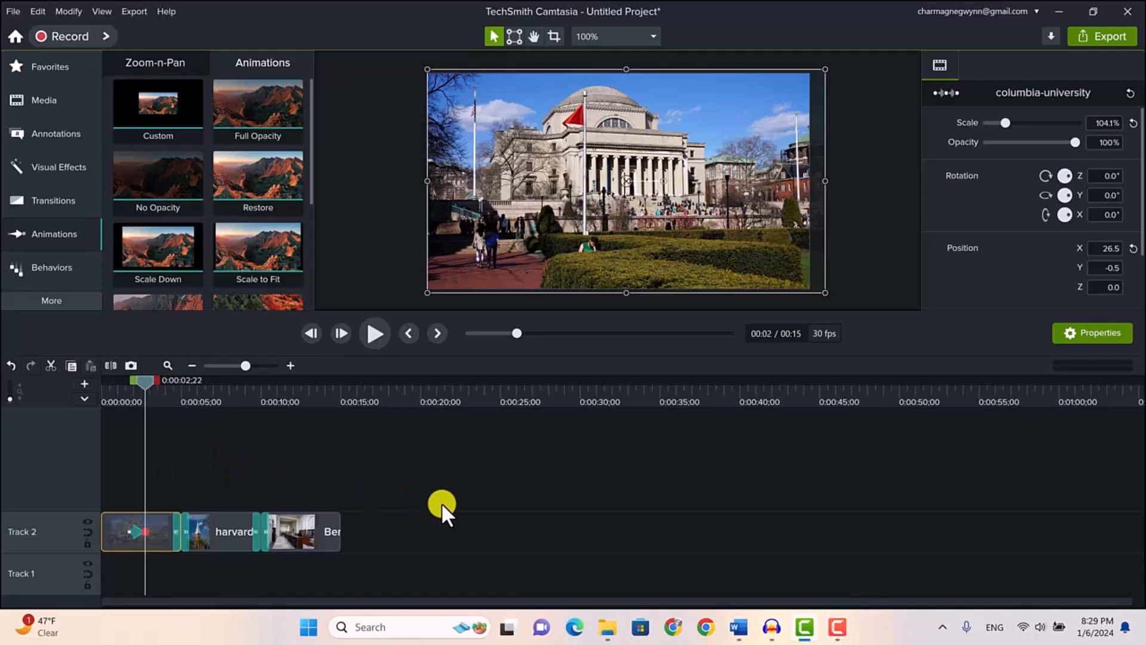
pyautogui.press('Left')
pyautogui.press('Left')
pyautogui.press('Left')
pyautogui.press('Left')
pyautogui.press('Left')
pyautogui.press('Left')
pyautogui.press('Left')
pyautogui.press('Left')
pyautogui.press('Left')
pyautogui.press('Left')
pyautogui.press('Left')
pyautogui.press('Left')
pyautogui.press('Left')
pyautogui.press('Left')
pyautogui.press('Left')
pyautogui.press('Left')
pyautogui.press('Left')
pyautogui.press('Left')
pyautogui.press('Left')
pyautogui.press('Left')
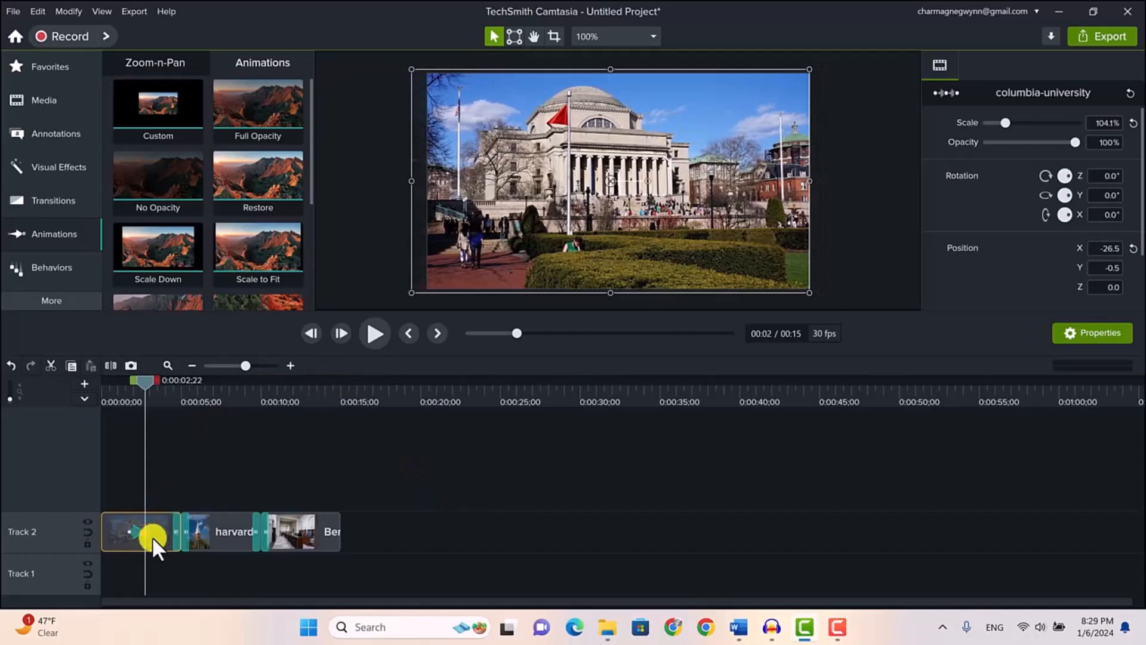
pyautogui.moveTo(138, 531); pyautogui.dragTo(97, 532)
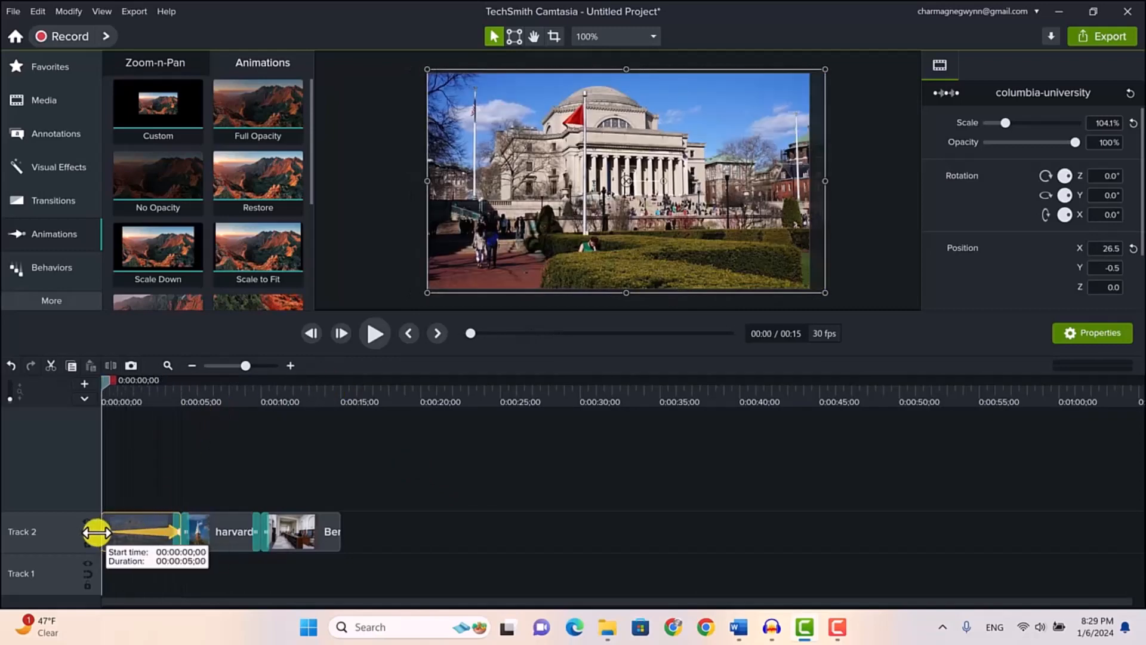
# Set the columbia-university pan's easing to Exponential In/Out and play the sequence from the start
pyautogui.rightClick(155, 530)
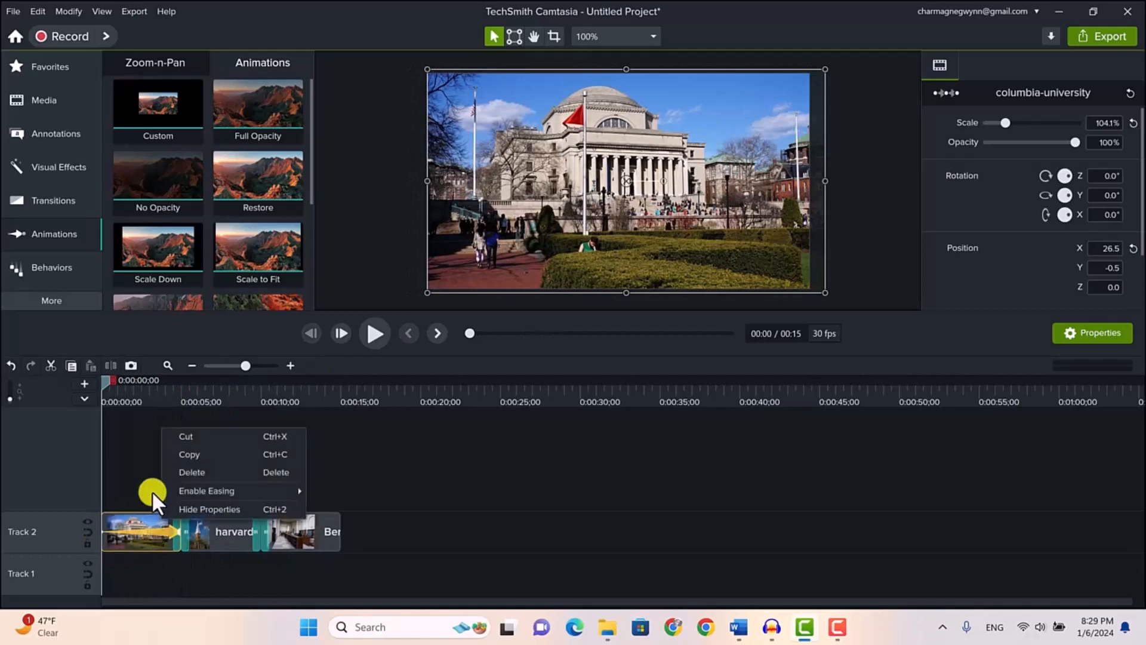
pyautogui.moveTo(277, 493)
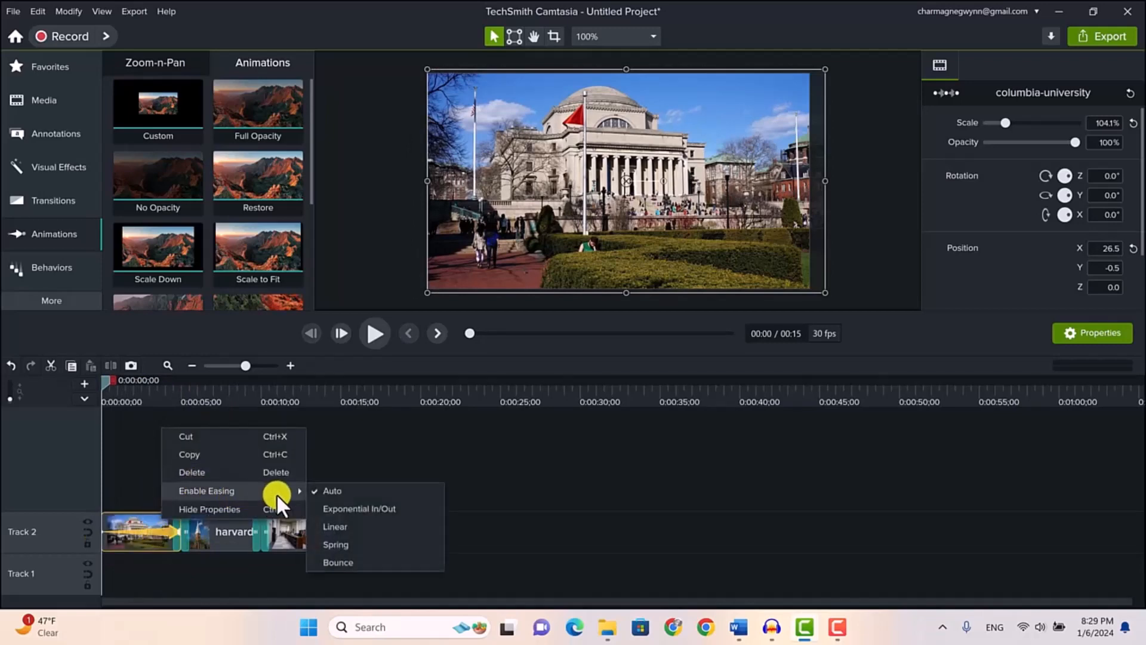
pyautogui.click(330, 506)
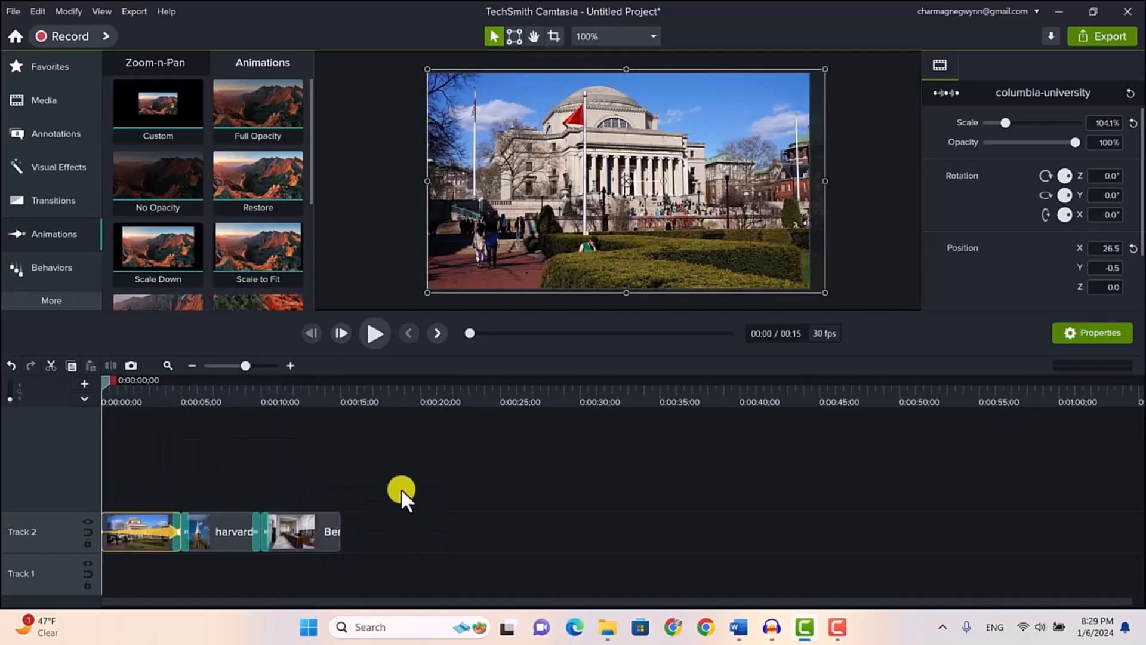
pyautogui.click(367, 333)
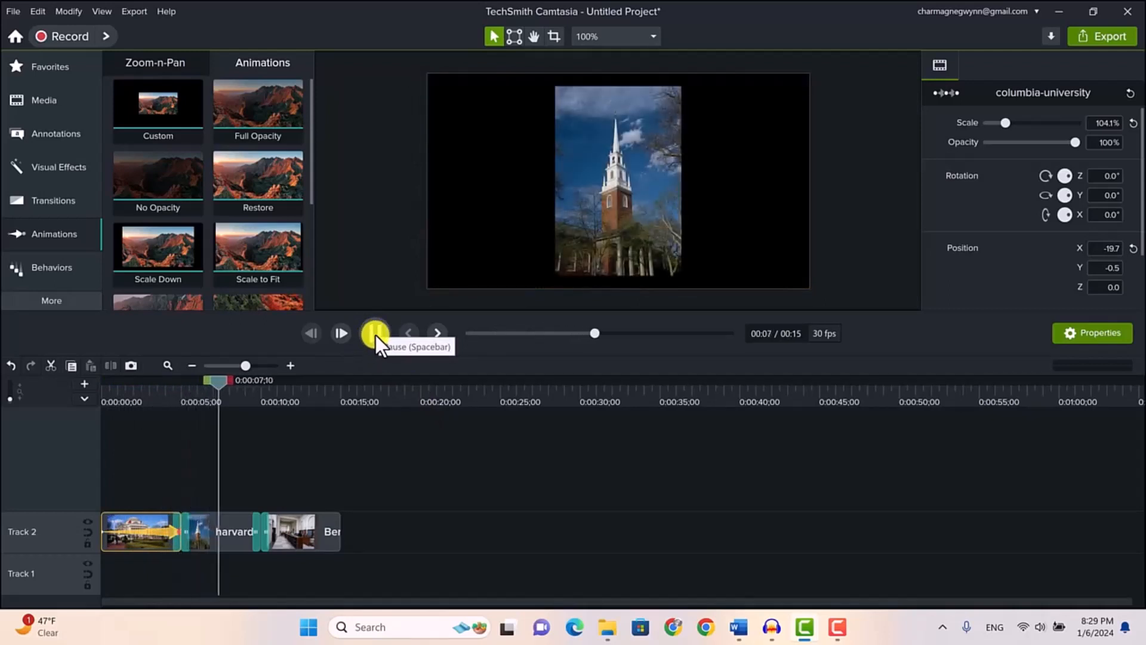
# Add a Custom animation spanning the whole harvard clip that pans the image right to X position 39.0
pyautogui.click(375, 335)
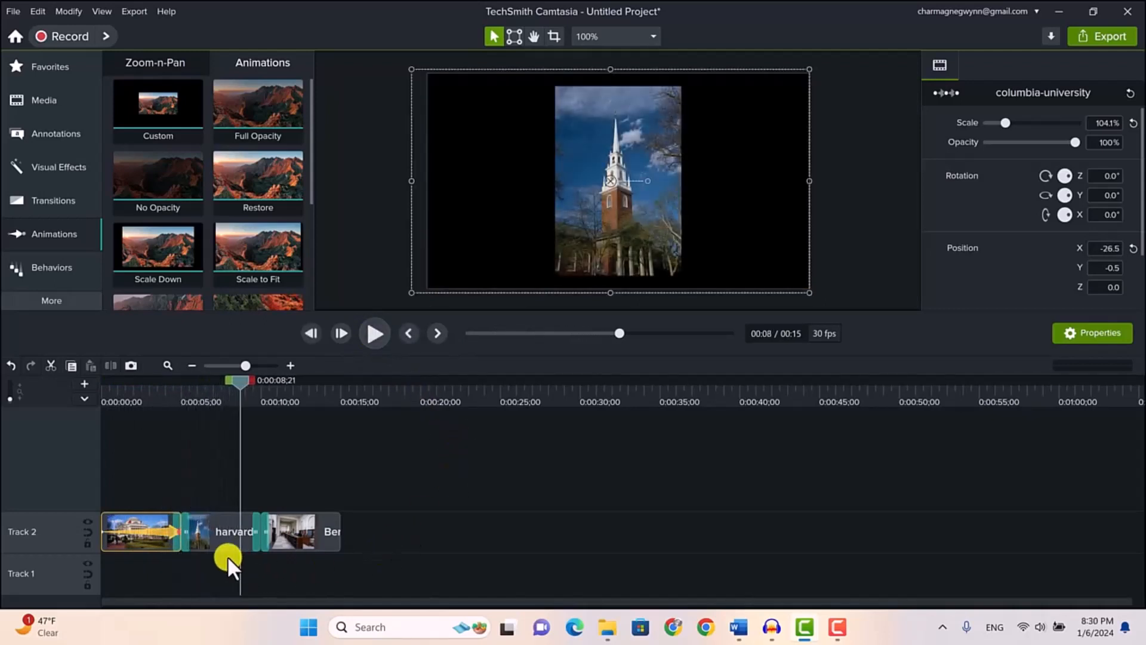
pyautogui.click(218, 525)
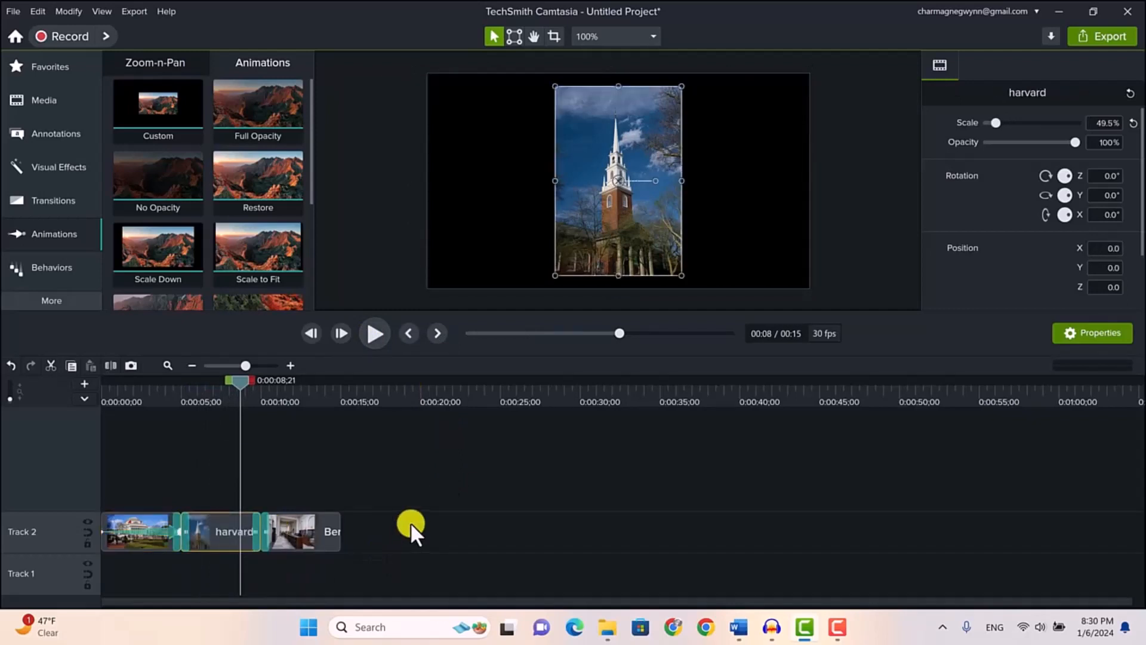
pyautogui.moveTo(181, 110); pyautogui.dragTo(224, 534)
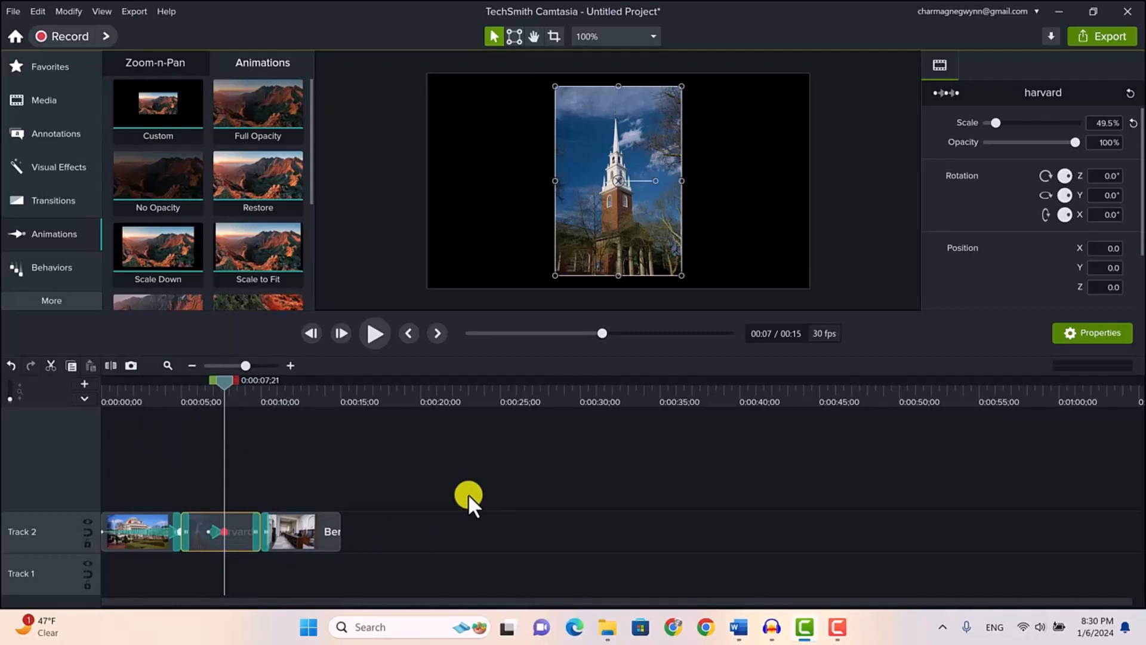
pyautogui.press('Right')
pyautogui.press('Right')
pyautogui.press('Right')
pyautogui.press('Right')
pyautogui.press('Right')
pyautogui.press('Right')
pyautogui.press('Right')
pyautogui.press('Right')
pyautogui.press('Right')
pyautogui.press('Right')
pyautogui.press('Right')
pyautogui.press('Right')
pyautogui.press('Right')
pyautogui.press('Right')
pyautogui.press('Right')
pyautogui.press('Right')
pyautogui.press('Right')
pyautogui.press('Right')
pyautogui.press('Right')
pyautogui.press('Right')
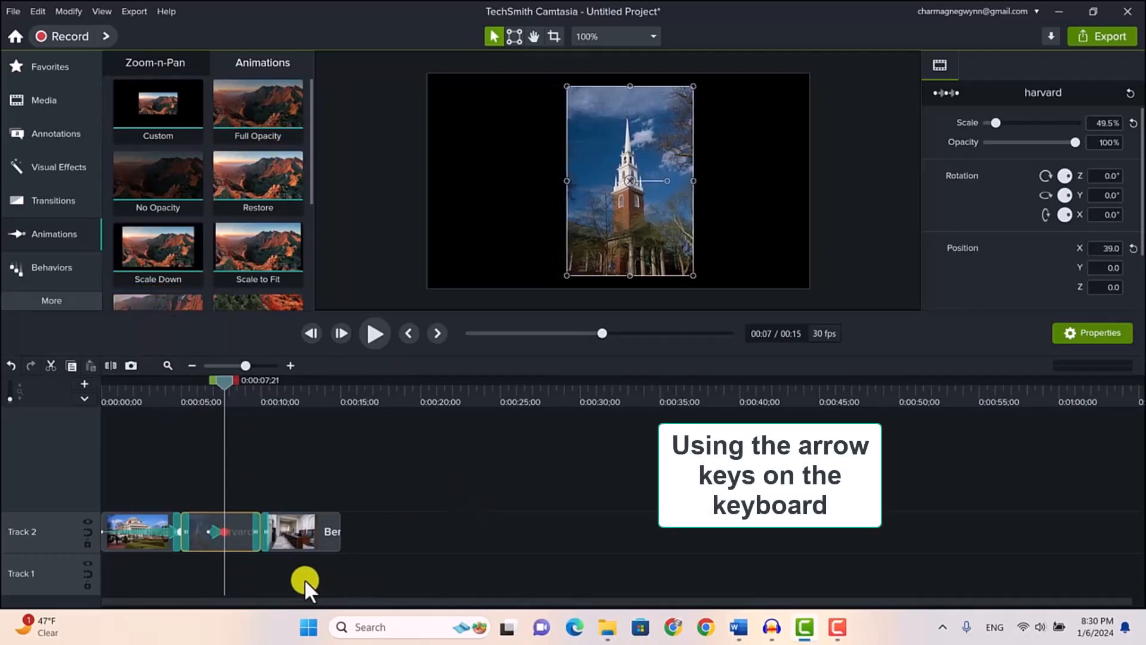
pyautogui.moveTo(225, 530); pyautogui.dragTo(261, 531)
pyautogui.moveTo(184, 533); pyautogui.dragTo(180, 532)
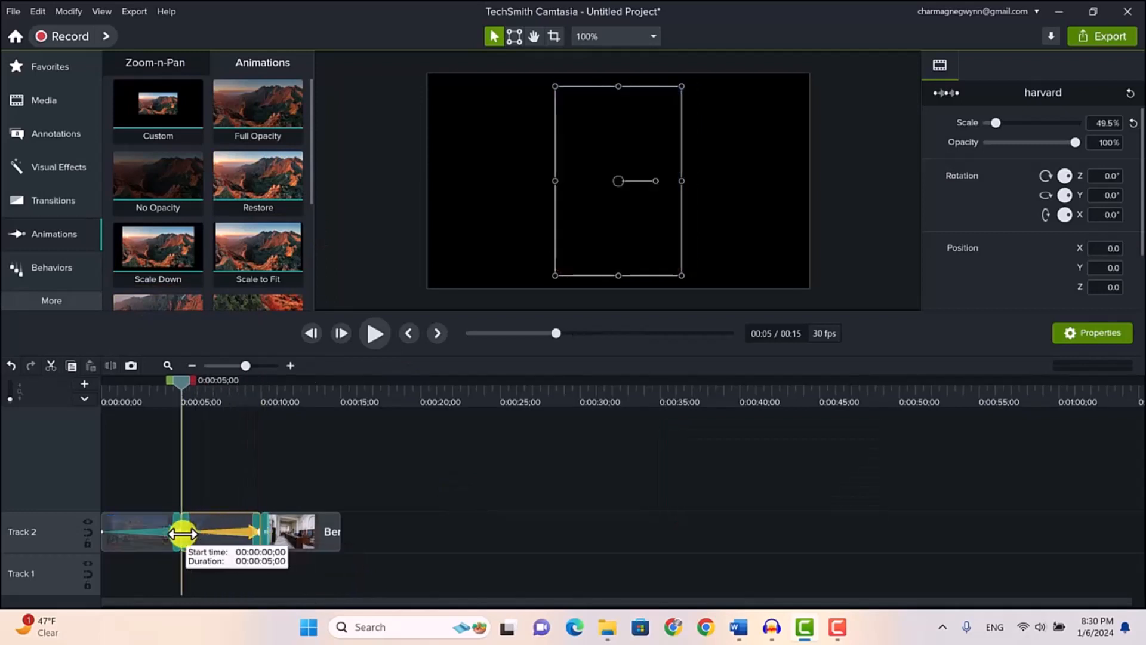
# Set the harvard pan's easing to Exponential In/Out and play the sequence from the start of that clip
pyautogui.rightClick(234, 530)
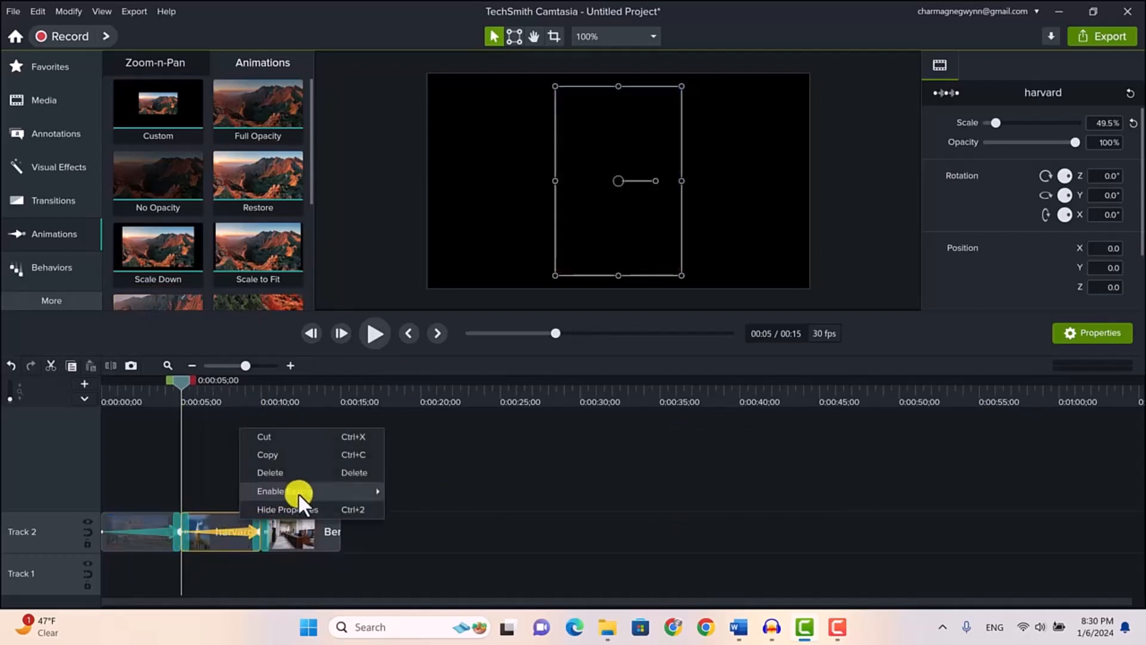
pyautogui.moveTo(364, 492)
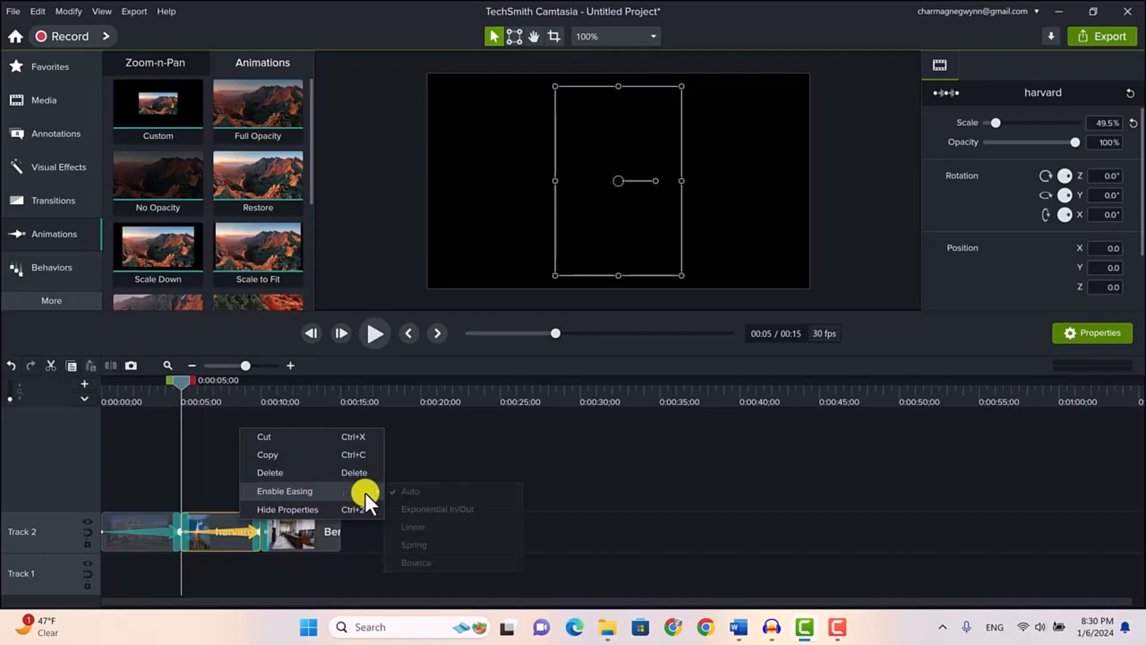
pyautogui.click(407, 507)
pyautogui.click(375, 335)
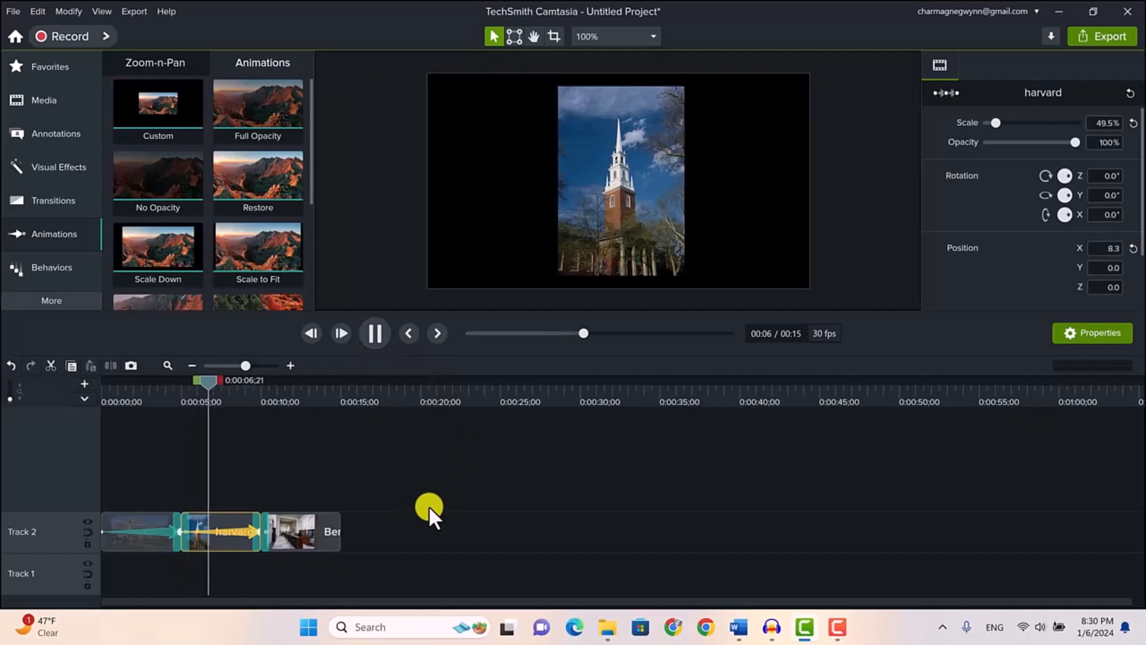
pyautogui.click(376, 335)
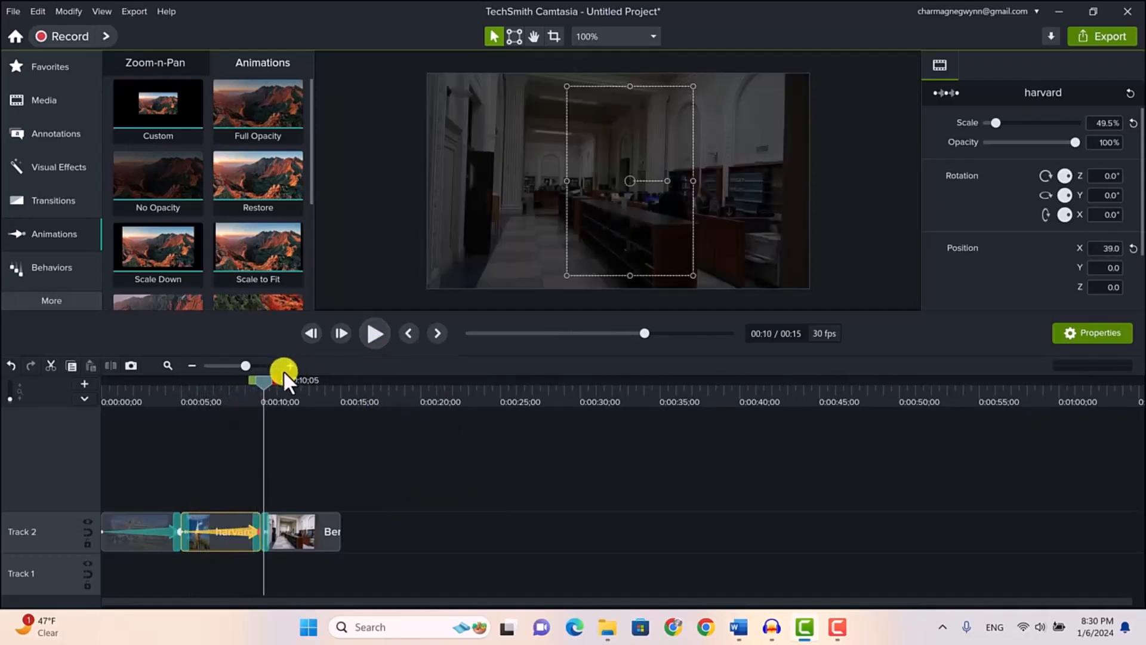
pyautogui.click(375, 333)
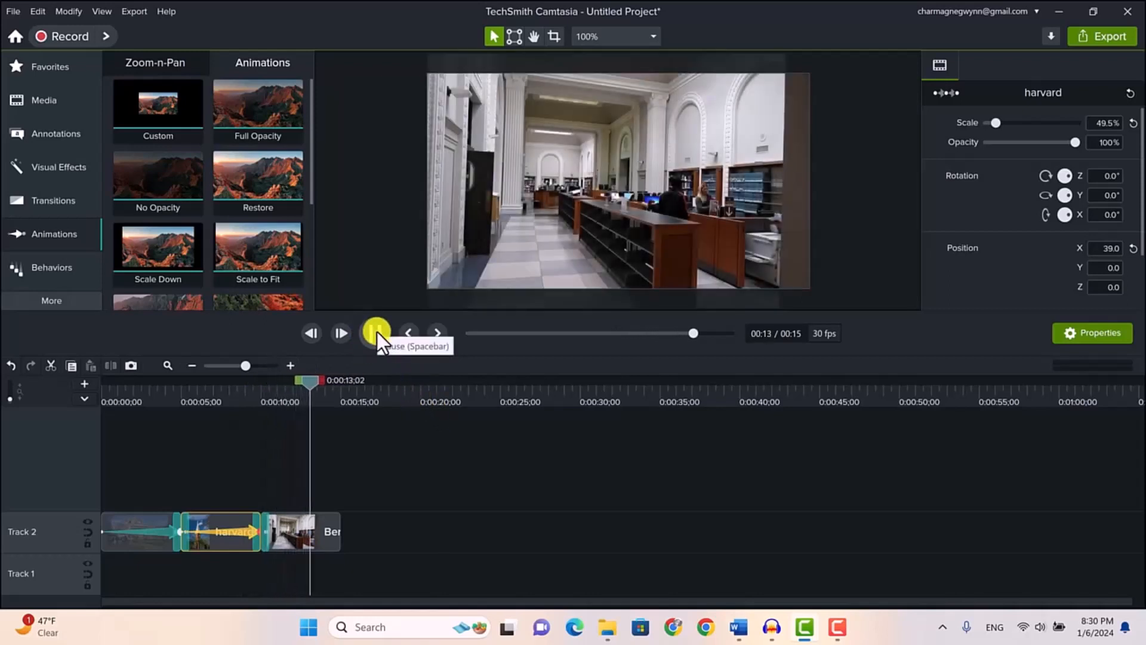
pyautogui.click(377, 332)
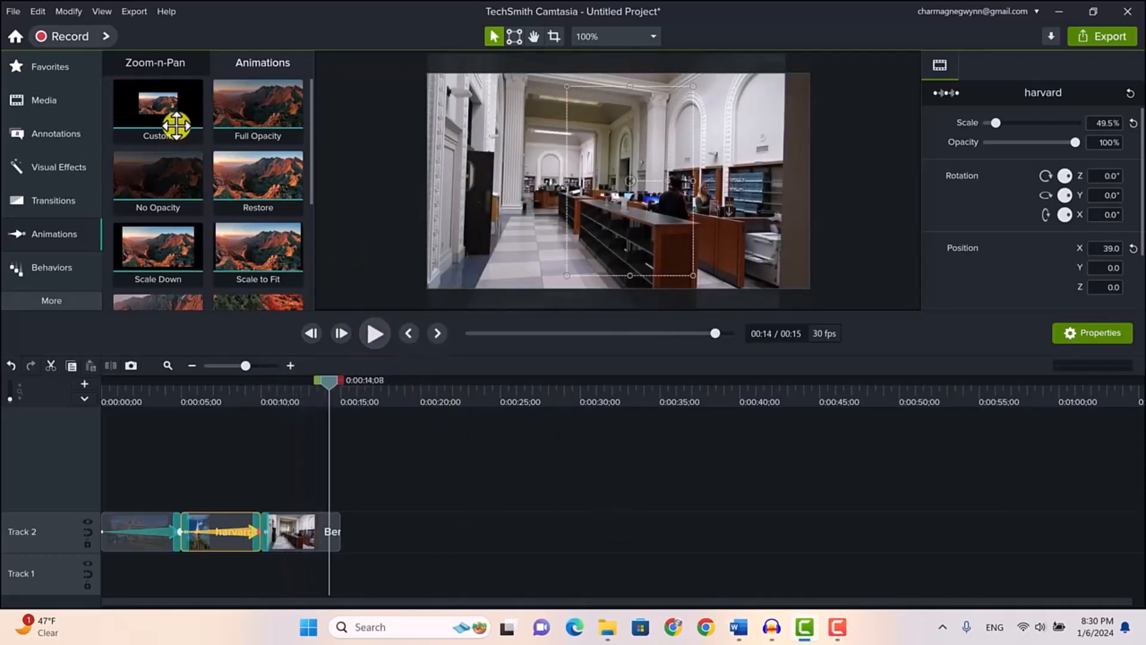
# Add a Custom animation spanning the whole Berkely library2_public domain clip that zooms the image to 110% scale
pyautogui.moveTo(158, 110); pyautogui.dragTo(302, 529)
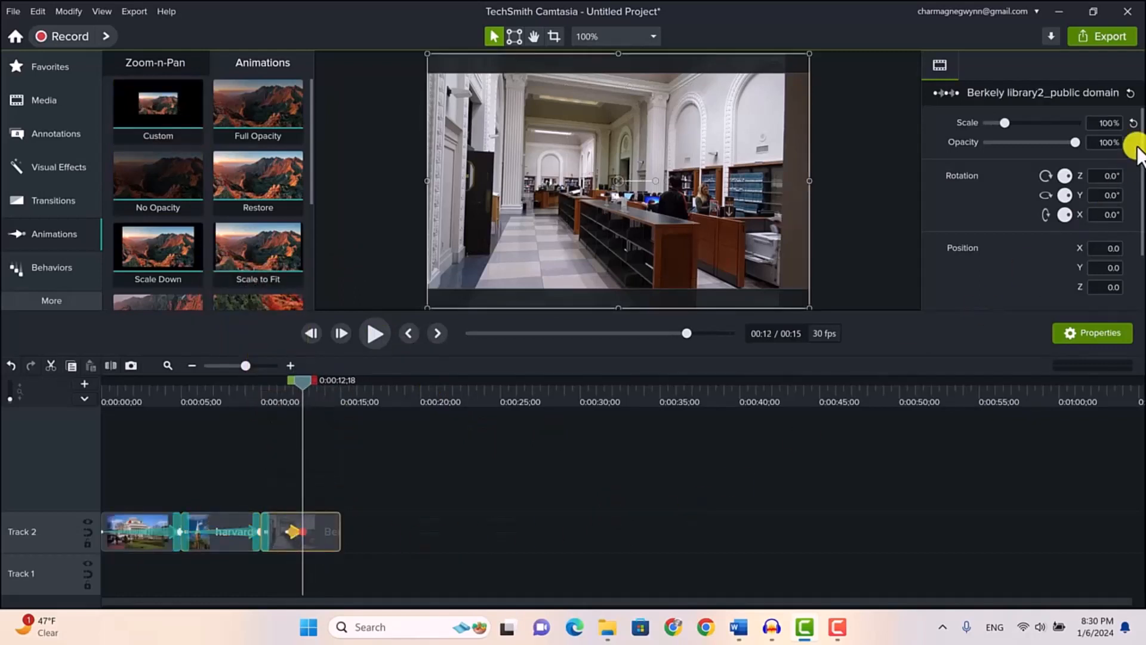
pyautogui.click(1097, 122)
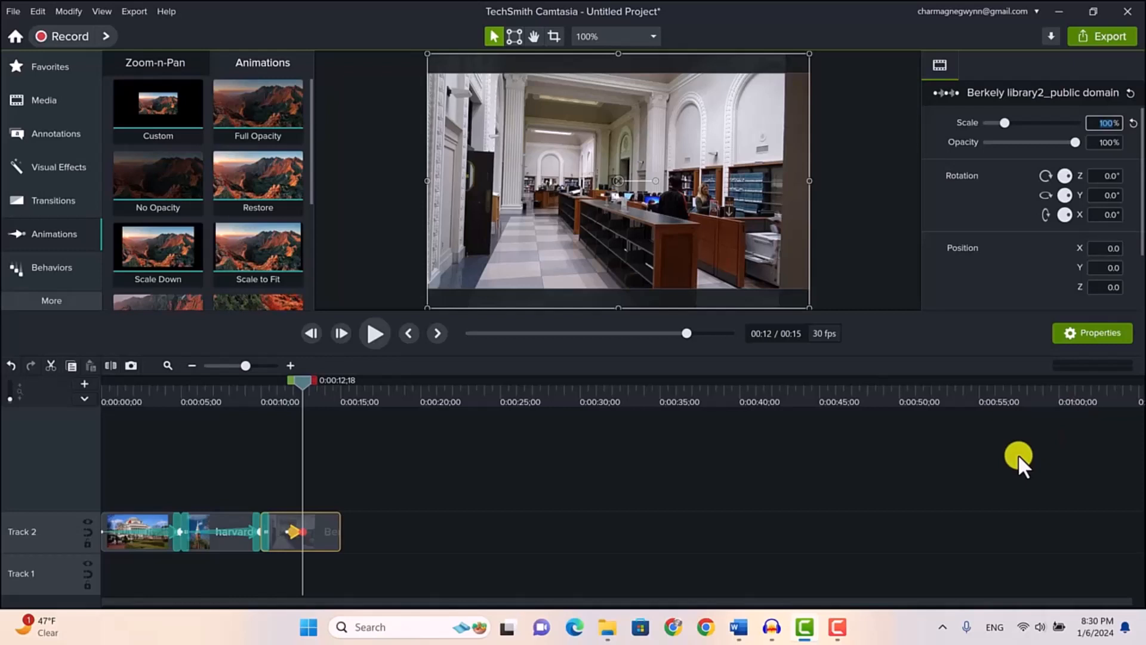
pyautogui.write('110%')
pyautogui.press('Return')
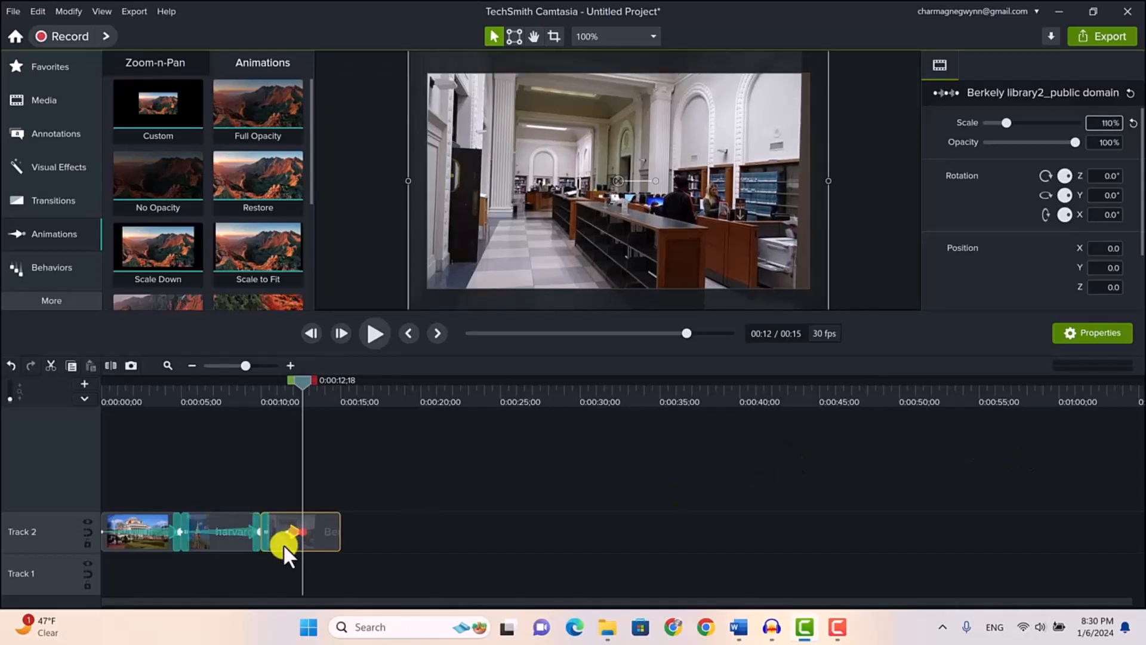
pyautogui.moveTo(302, 532); pyautogui.dragTo(260, 533)
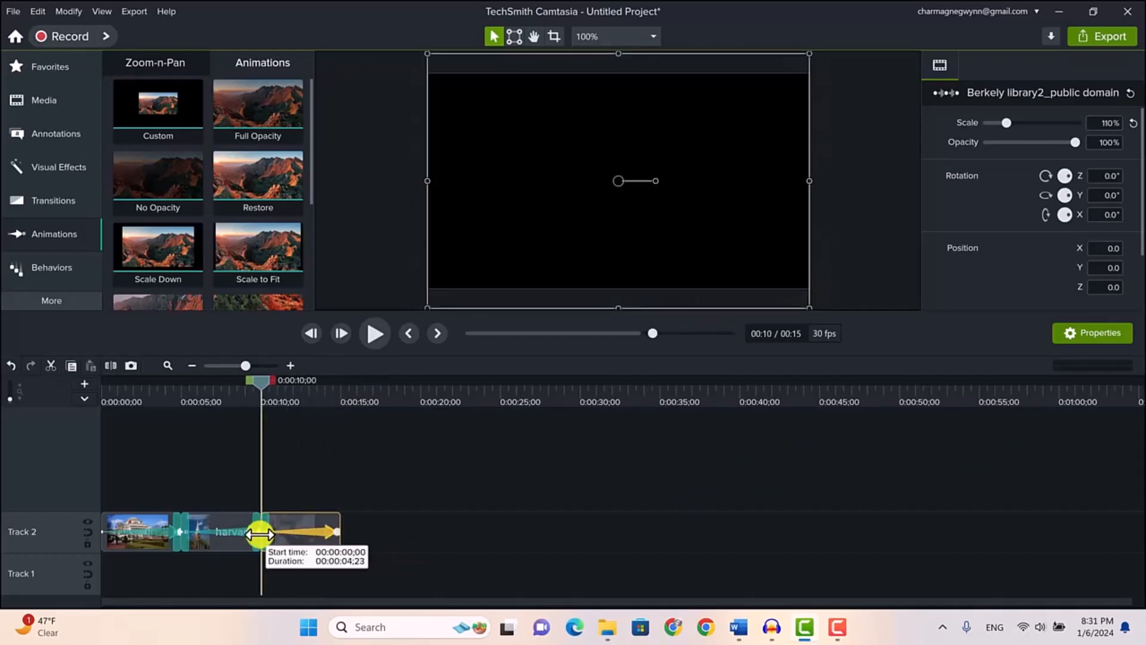
# Set the Berkely library zoom's easing to Exponential In/Out and play back the animation
pyautogui.rightClick(306, 531)
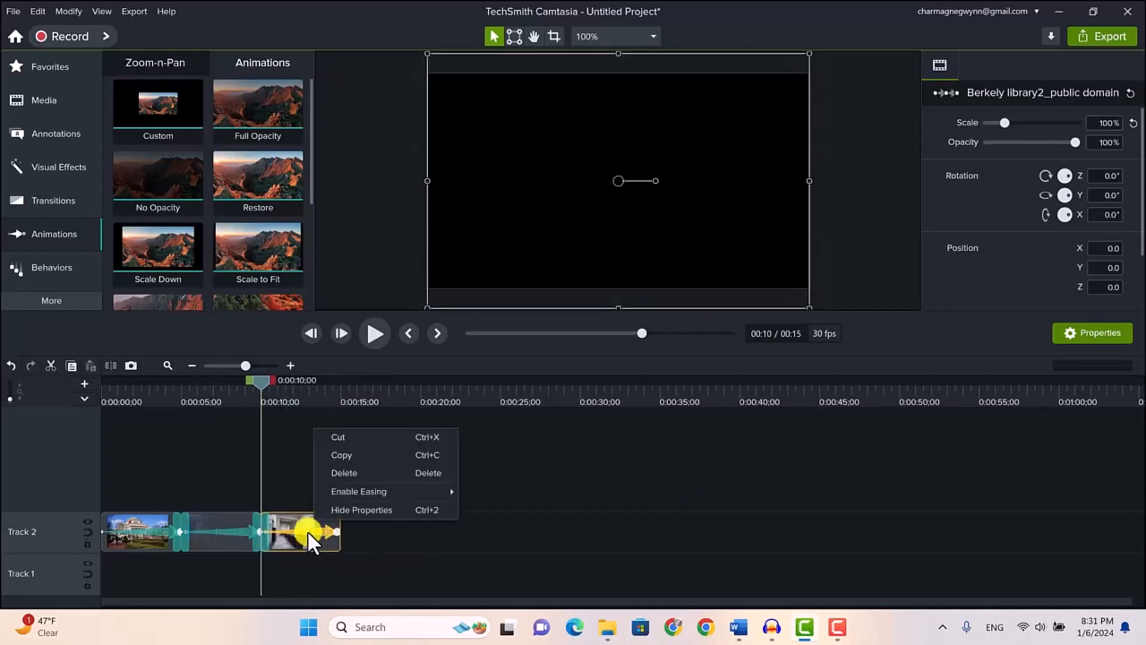
pyautogui.moveTo(393, 492)
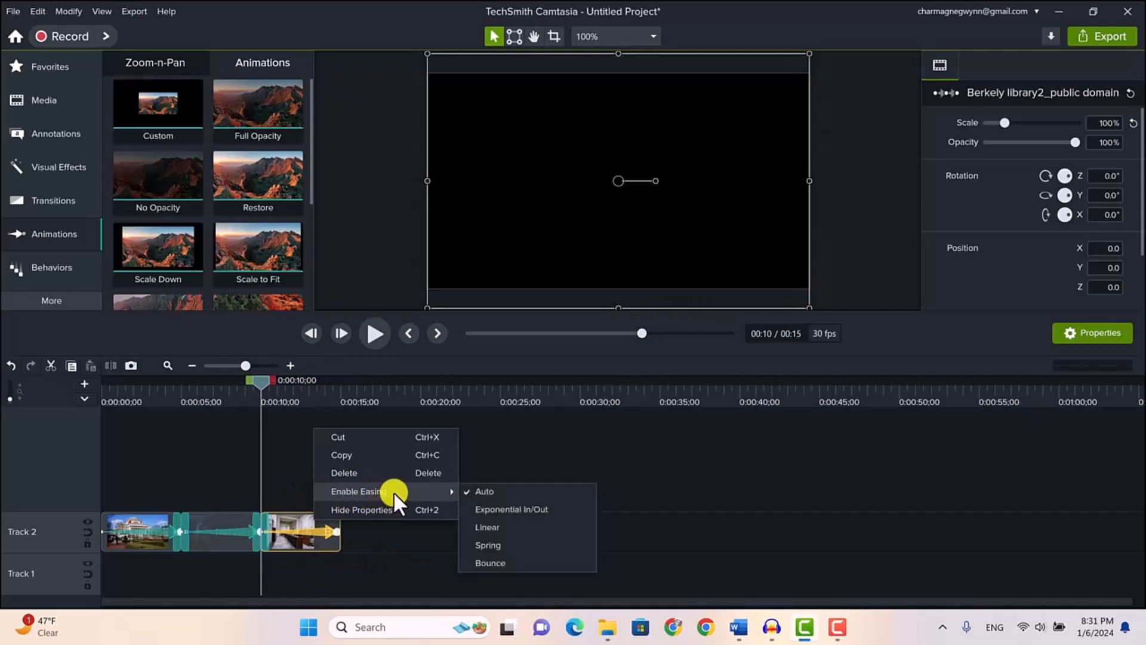
pyautogui.click(496, 508)
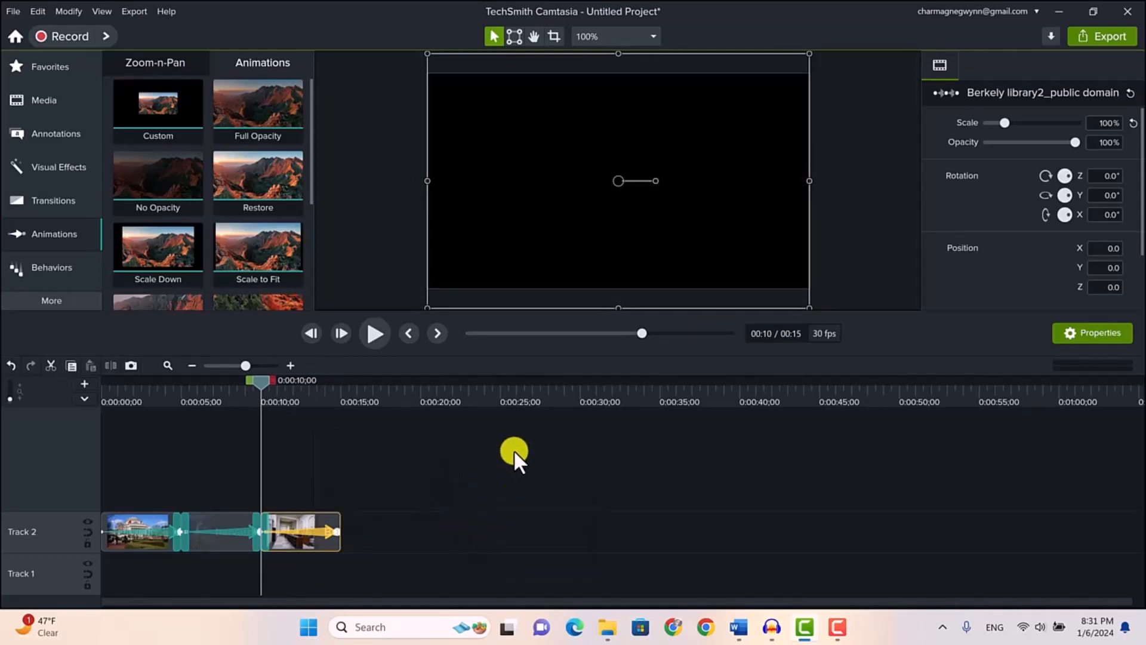
pyautogui.click(371, 333)
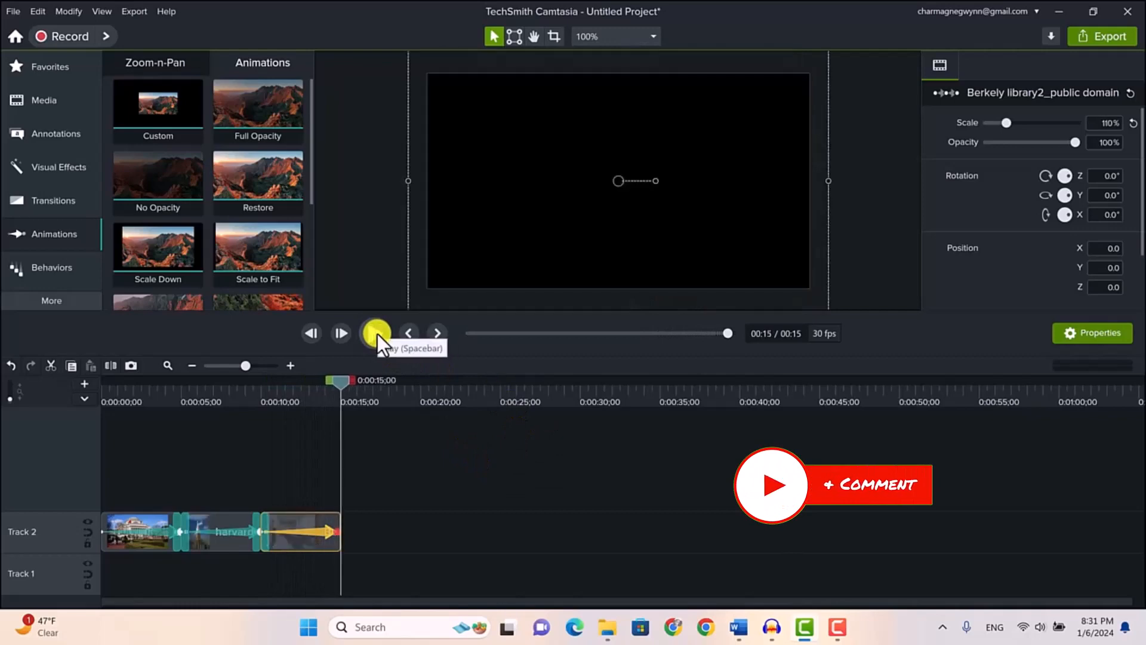
pyautogui.click(378, 334)
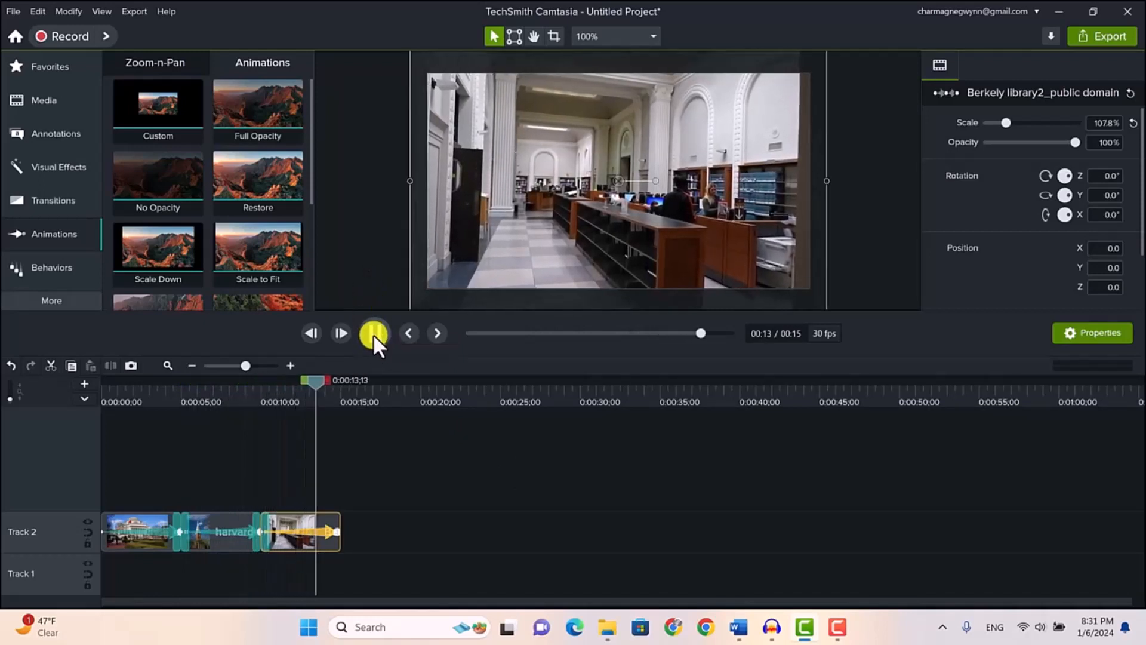
pyautogui.click(374, 334)
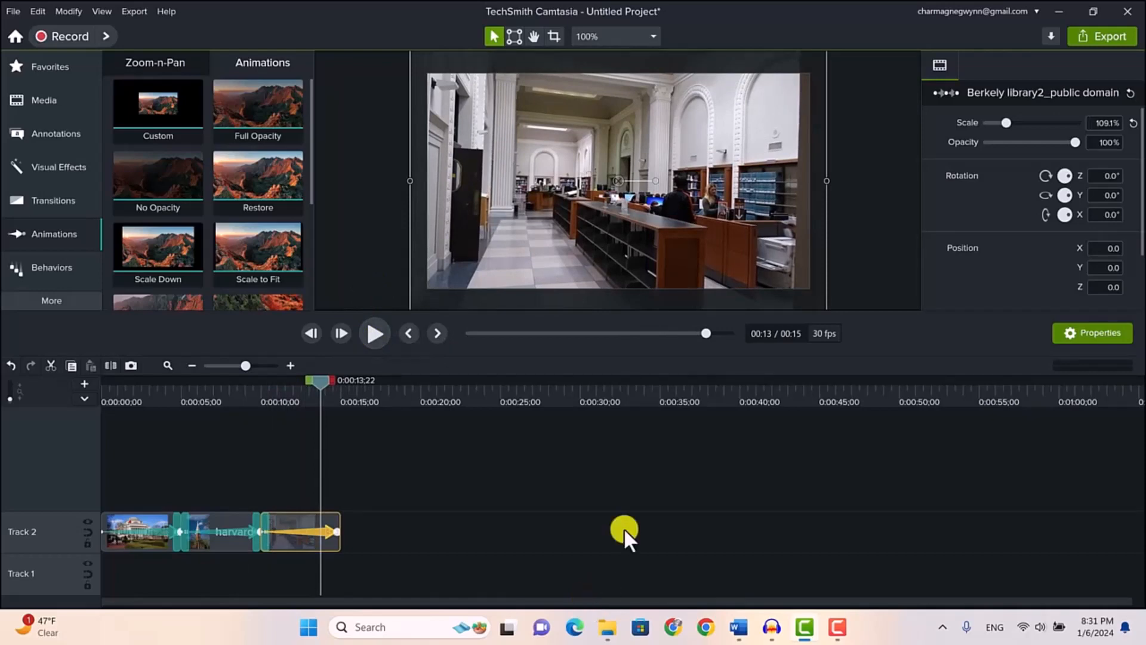
# Append harvard.jpg after the Berkely library clip on Track 2 and move the playhead over the new clip
pyautogui.click(38, 99)
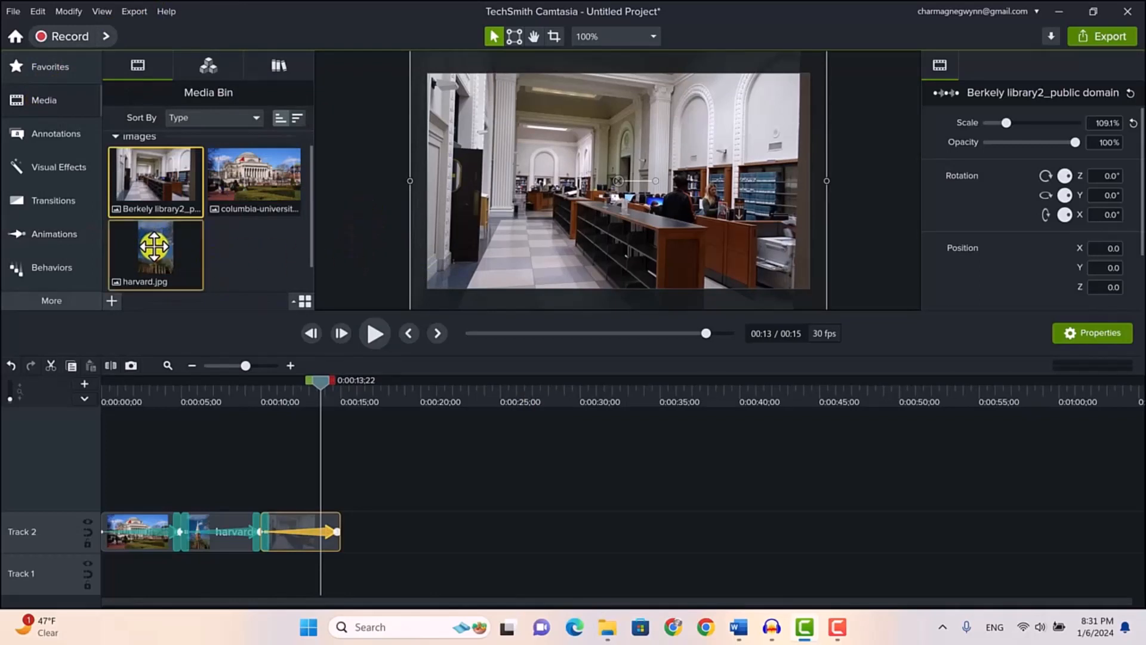
pyautogui.moveTo(156, 247); pyautogui.dragTo(341, 532)
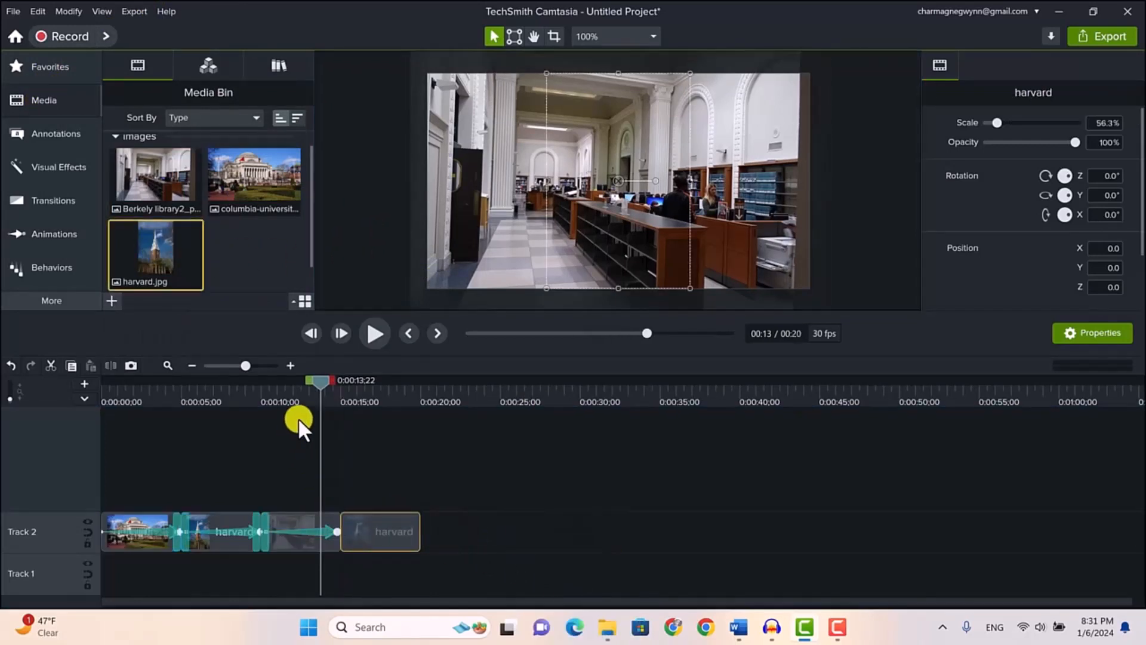
pyautogui.moveTo(321, 380); pyautogui.dragTo(930, 142)
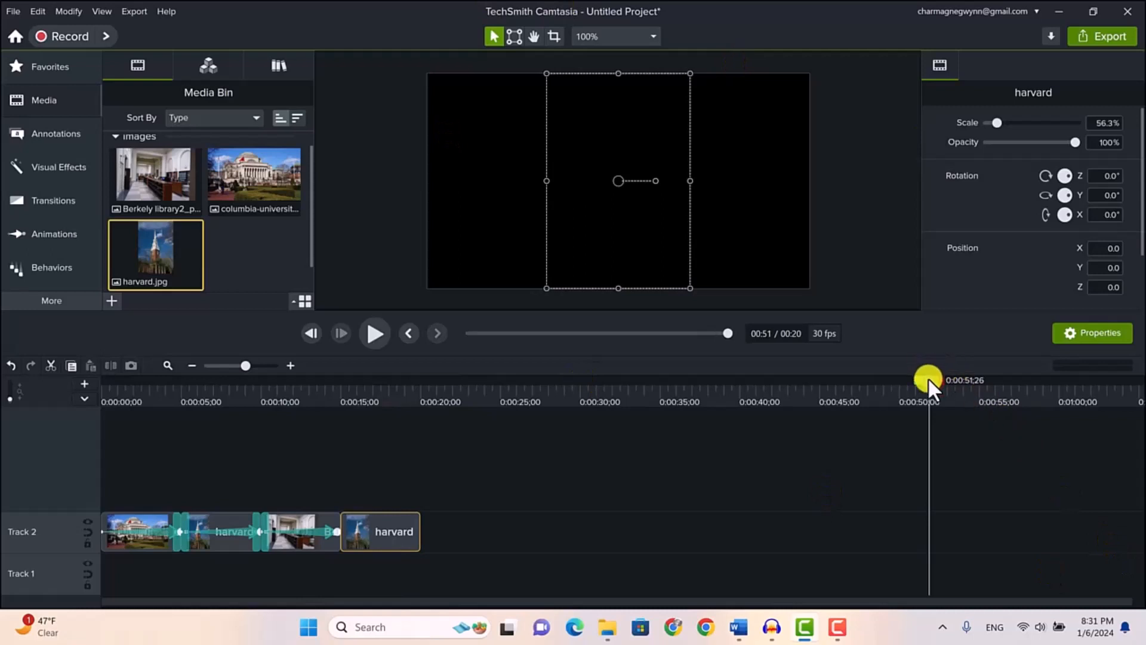
pyautogui.moveTo(929, 380); pyautogui.dragTo(395, 450)
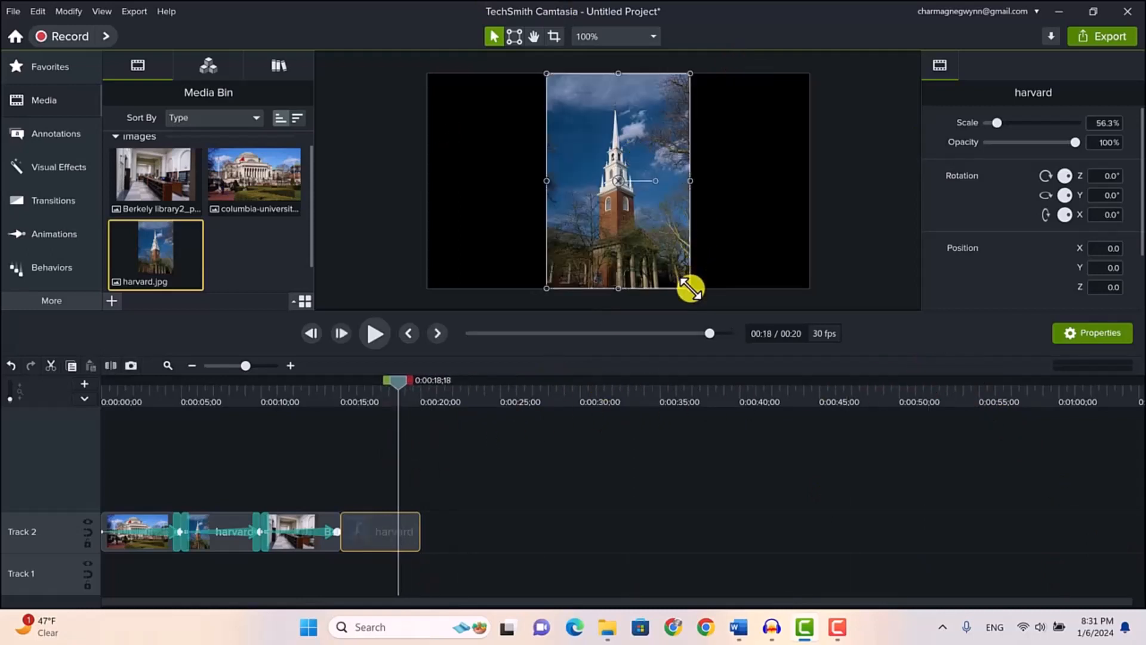
# Scale the new harvard image down to about 46.8% and recenter it on the canvas
pyautogui.moveTo(690, 289); pyautogui.dragTo(666, 252)
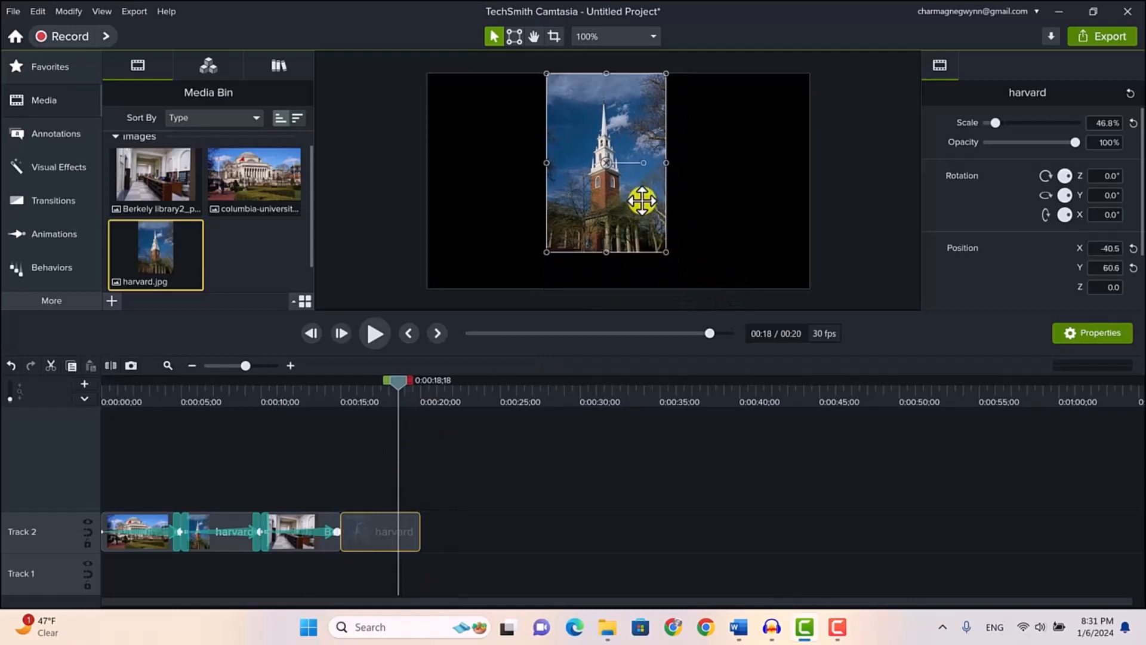
pyautogui.moveTo(642, 201); pyautogui.dragTo(661, 248)
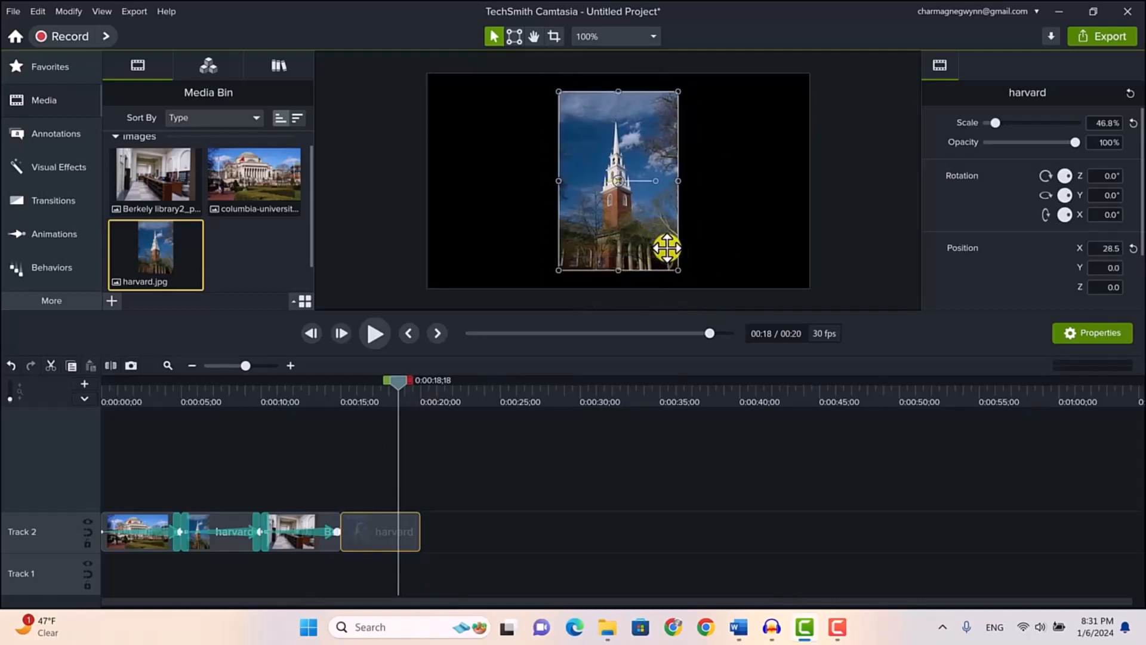
pyautogui.click(721, 226)
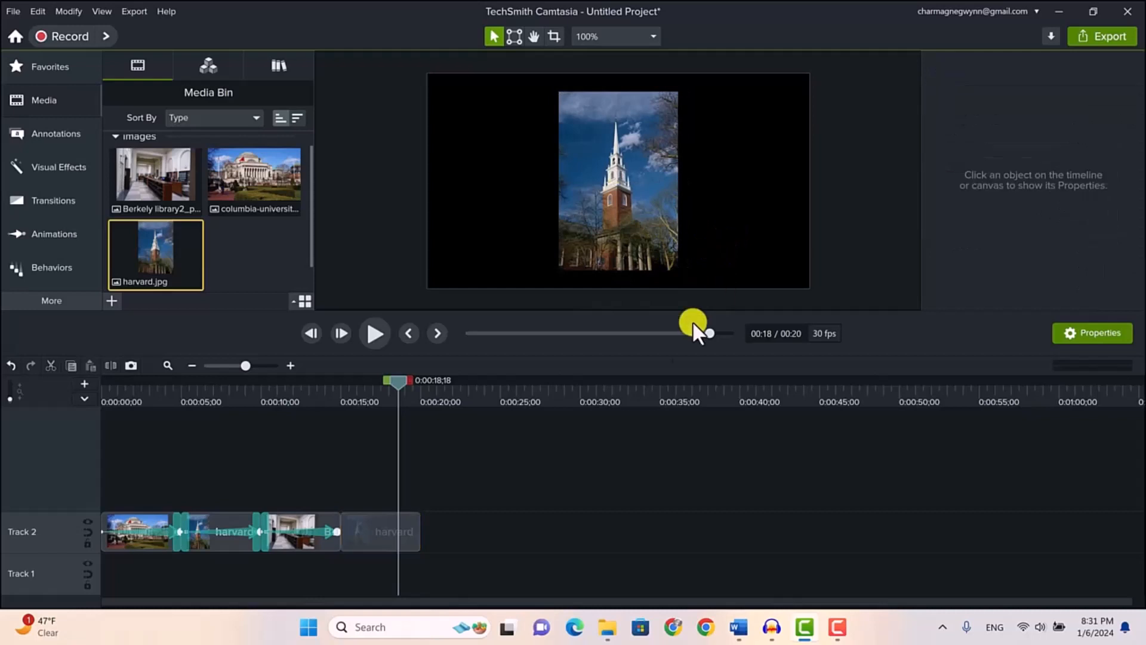
# Add a Custom animation spanning the whole last harvard clip that moves the image diagonally to X 74.0 and Y -17.0
pyautogui.click(377, 522)
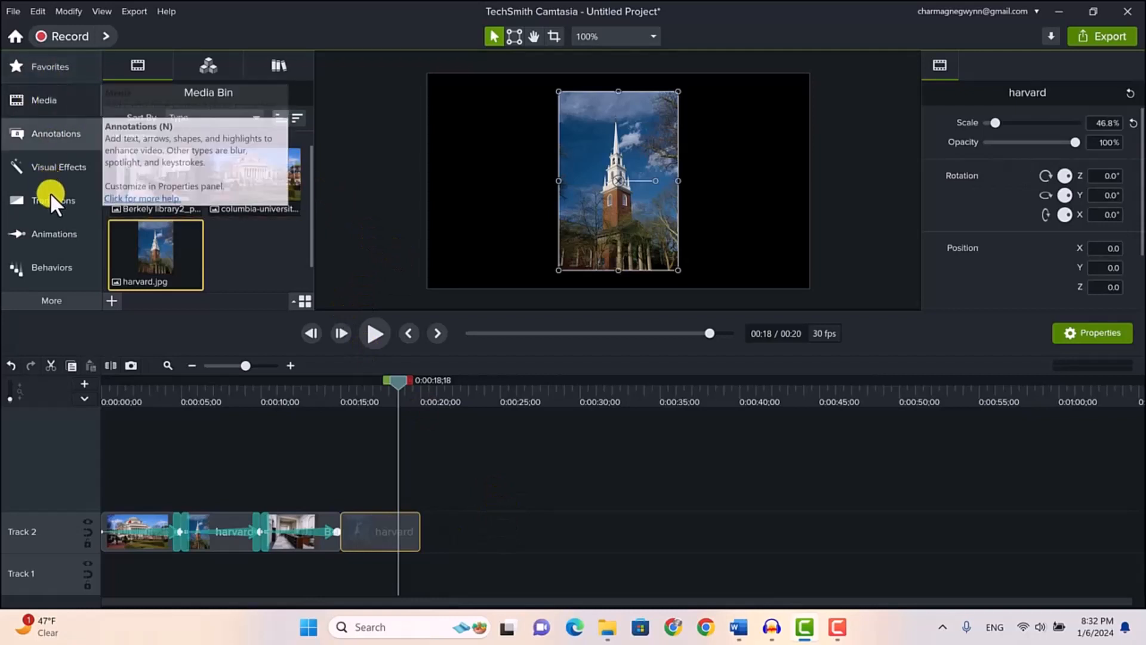
pyautogui.click(49, 233)
pyautogui.moveTo(144, 108); pyautogui.dragTo(404, 536)
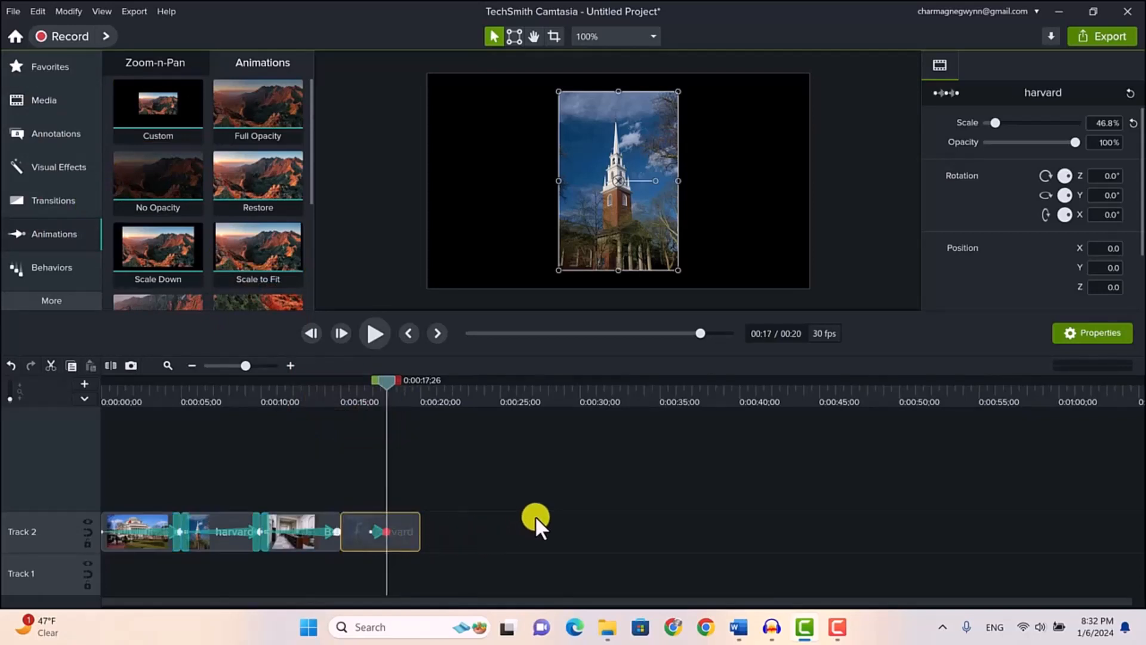
pyautogui.press('Right')
pyautogui.press('Right')
pyautogui.press('Right')
pyautogui.press('Right')
pyautogui.press('Right')
pyautogui.press('Right')
pyautogui.press('Right')
pyautogui.press('Right')
pyautogui.press('Right')
pyautogui.press('Right')
pyautogui.press('Right')
pyautogui.press('Right')
pyautogui.press('Right')
pyautogui.press('Right')
pyautogui.press('Right')
pyautogui.press('Right')
pyautogui.press('Right')
pyautogui.press('Right')
pyautogui.press('Right')
pyautogui.press('Right')
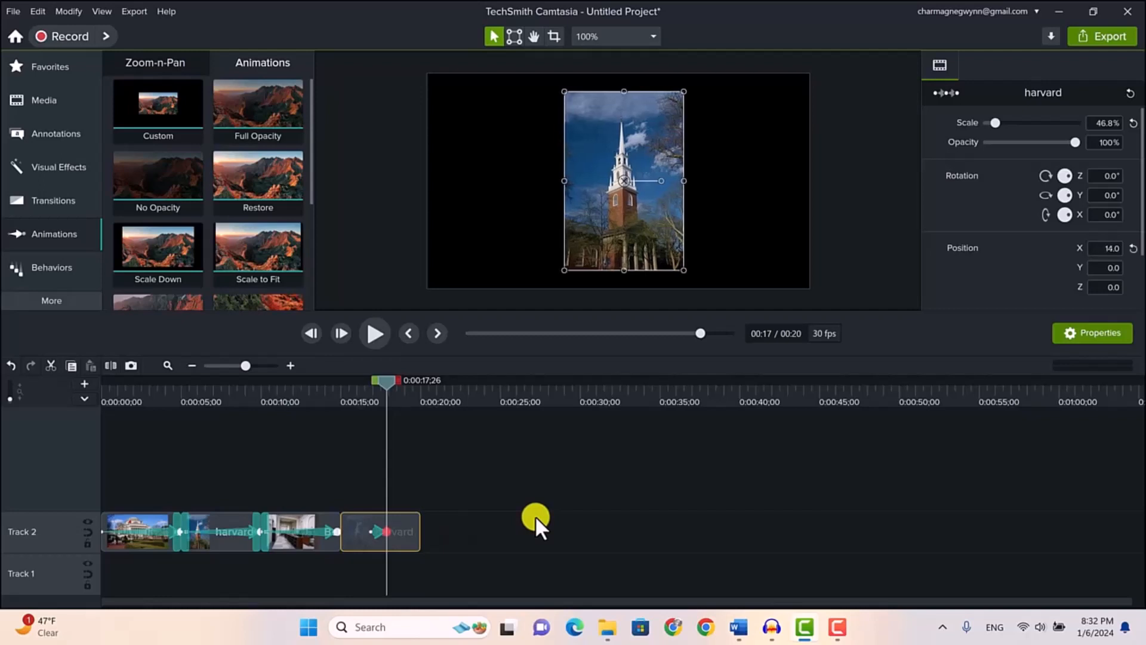
pyautogui.press('Down')
pyautogui.press('Down')
pyautogui.press('Down')
pyautogui.press('Down')
pyautogui.press('Down')
pyautogui.press('Down')
pyautogui.press('Down')
pyautogui.press('Down')
pyautogui.press('Down')
pyautogui.press('Down')
pyautogui.press('Down')
pyautogui.press('Down')
pyautogui.press('Down')
pyautogui.press('Down')
pyautogui.press('Down')
pyautogui.press('Down')
pyautogui.press('Down')
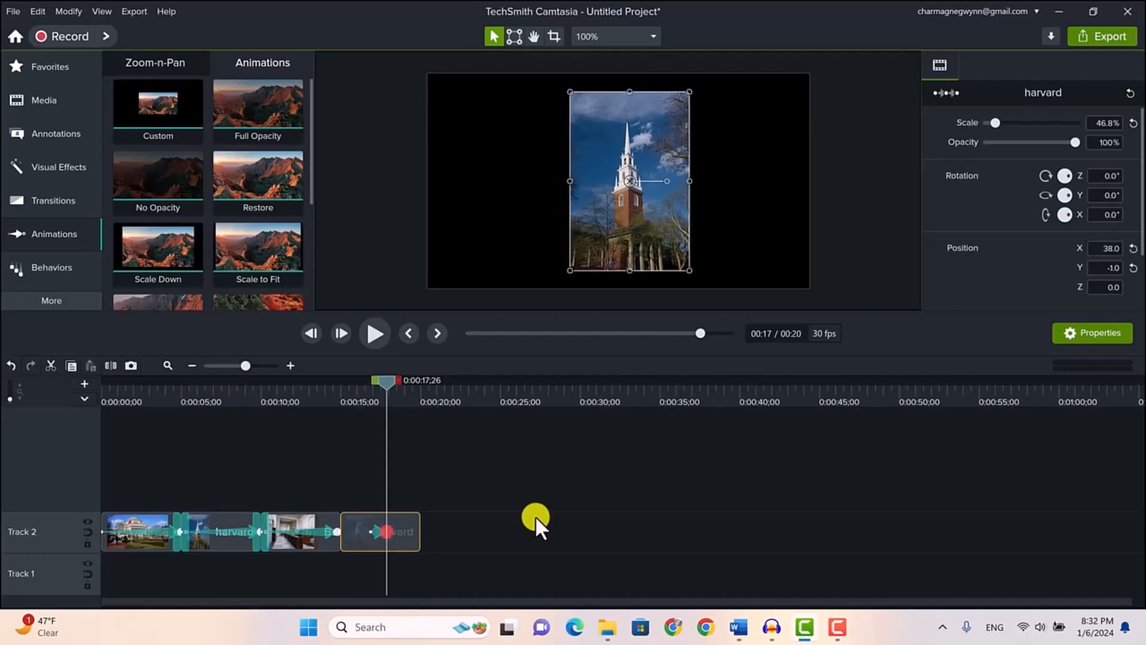
pyautogui.press('Right')
pyautogui.press('Right')
pyautogui.press('Right')
pyautogui.press('Right')
pyautogui.press('Right')
pyautogui.press('Right')
pyautogui.press('Right')
pyautogui.press('Right')
pyautogui.press('Right')
pyautogui.press('Right')
pyautogui.press('Right')
pyautogui.press('Right')
pyautogui.press('Right')
pyautogui.press('Right')
pyautogui.press('Right')
pyautogui.press('Right')
pyautogui.press('Right')
pyautogui.press('Right')
pyautogui.press('Right')
pyautogui.press('Right')
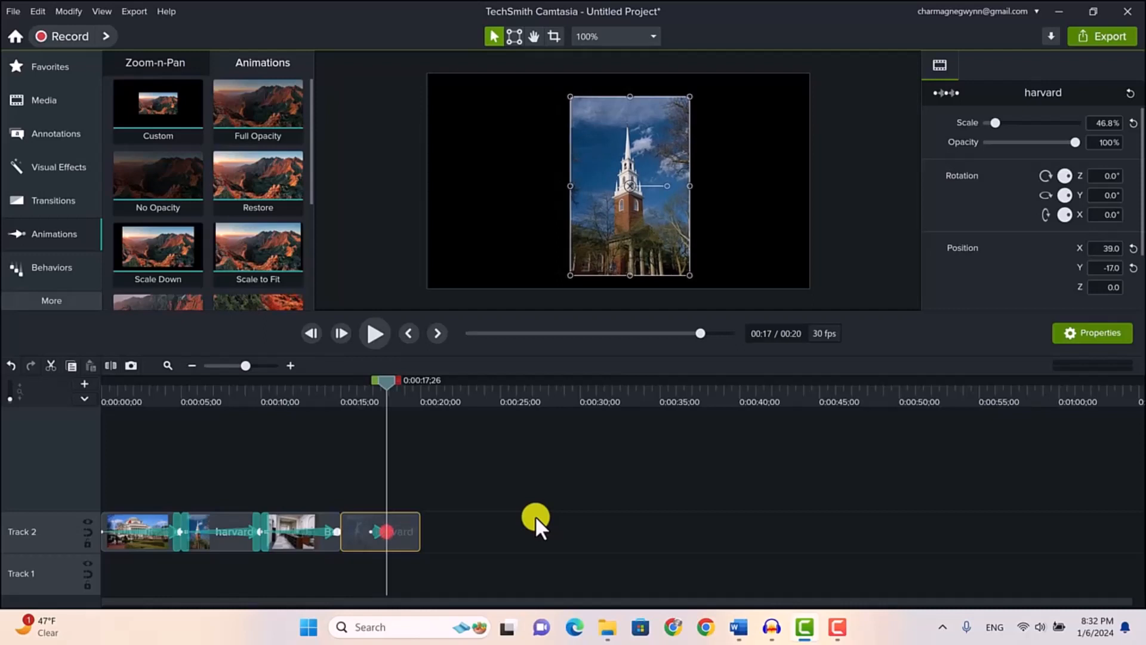
pyautogui.press('Right')
pyautogui.press('Right')
pyautogui.press('Right')
pyautogui.press('Right')
pyautogui.press('Right')
pyautogui.press('Right')
pyautogui.press('Right')
pyautogui.press('Right')
pyautogui.press('Right')
pyautogui.press('Right')
pyautogui.press('Right')
pyautogui.press('Right')
pyautogui.press('Right')
pyautogui.press('Right')
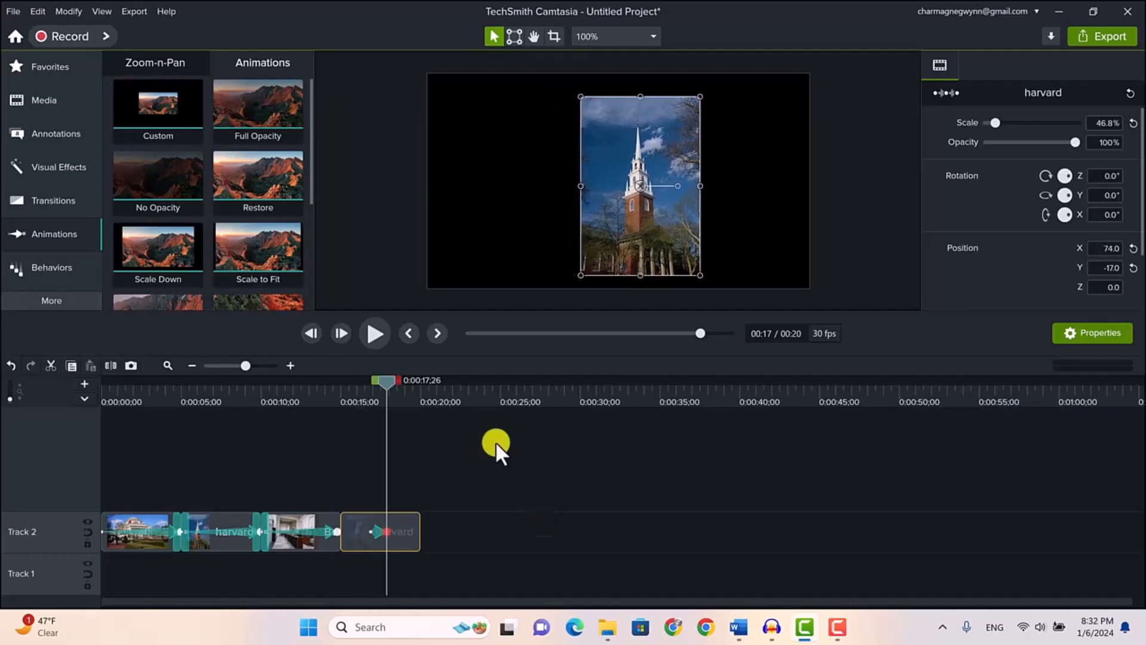
pyautogui.moveTo(392, 531); pyautogui.dragTo(337, 531)
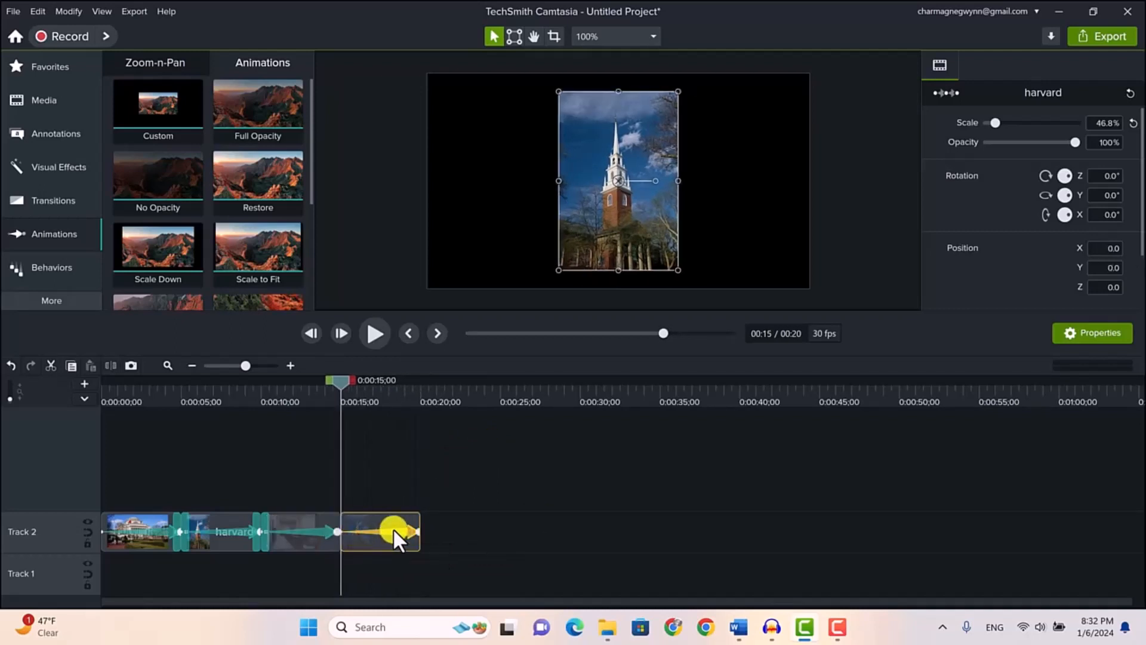
# Set the last harvard clip's animation easing to Exponential In/Out and preview the diagonal pan
pyautogui.rightClick(393, 528)
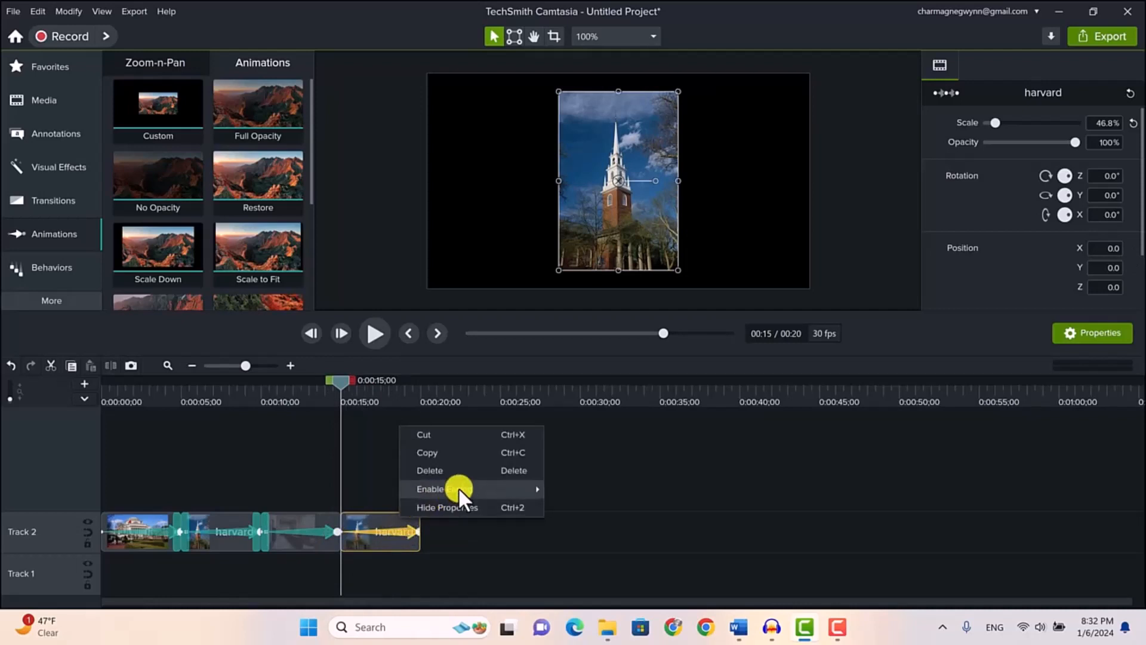
pyautogui.moveTo(458, 487)
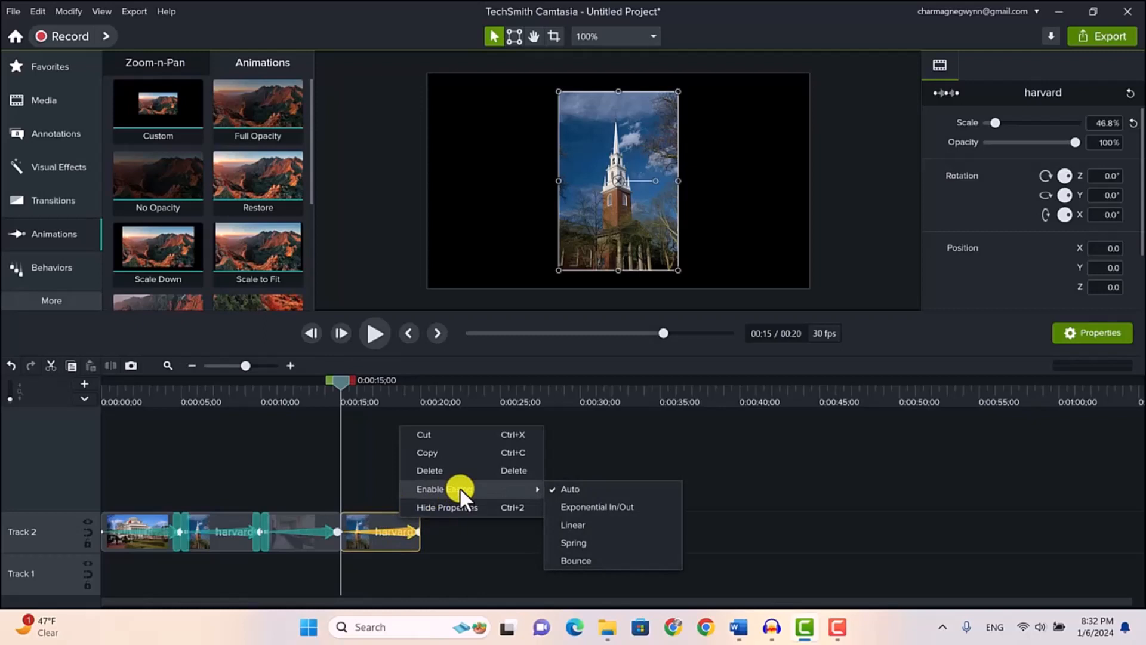
pyautogui.click(591, 507)
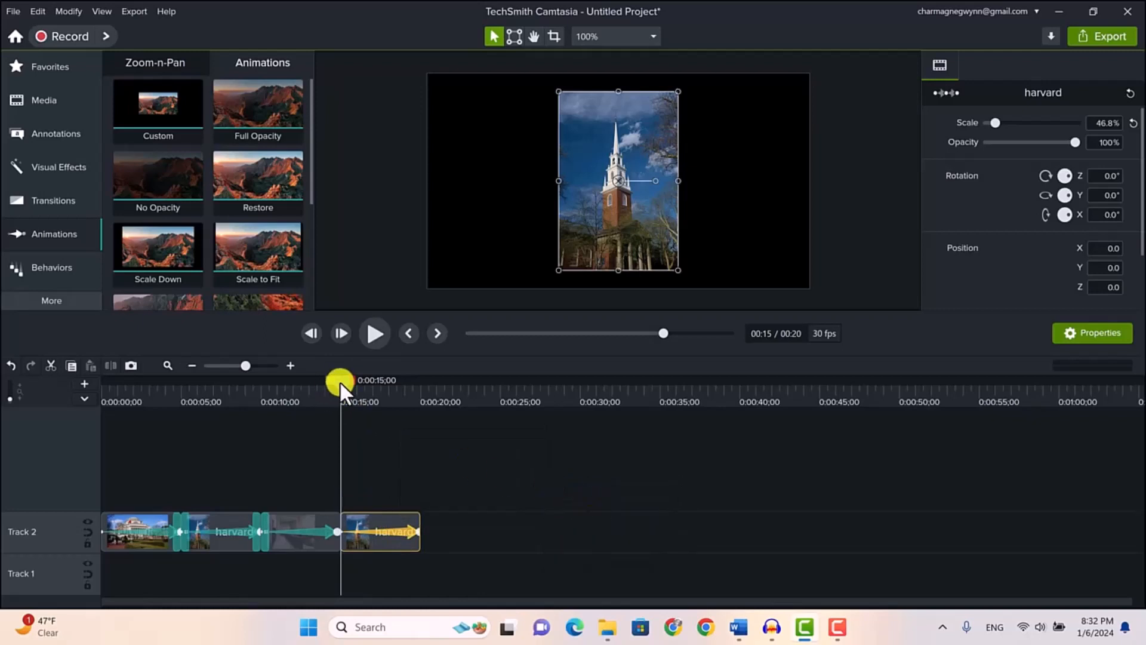
pyautogui.click(371, 333)
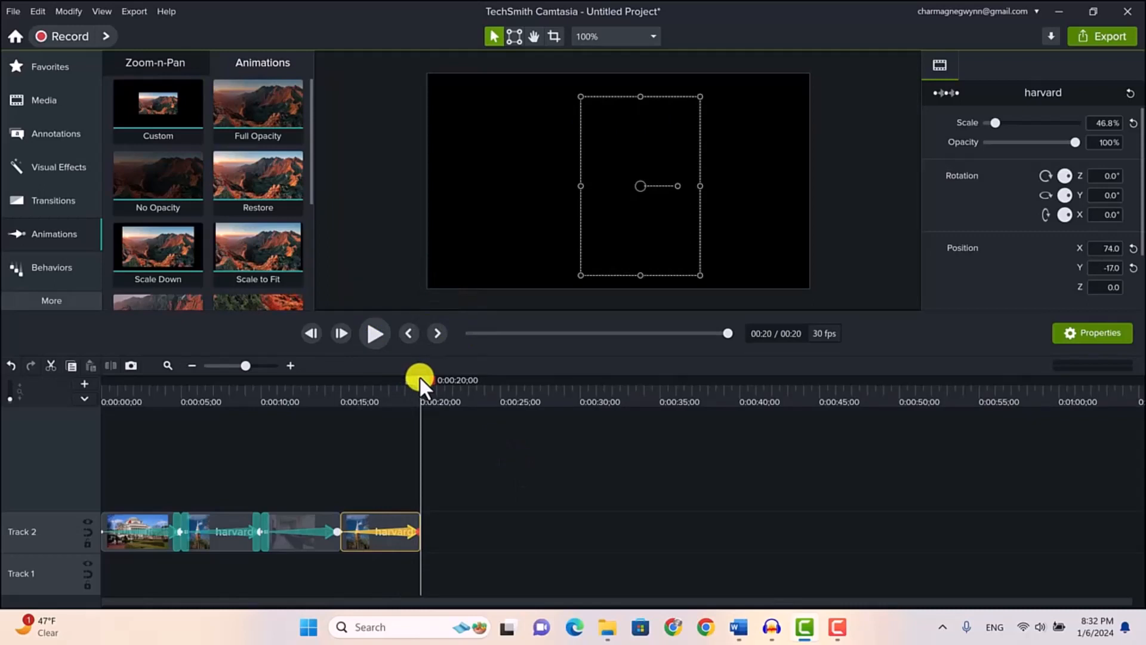
pyautogui.moveTo(419, 375); pyautogui.dragTo(385, 385)
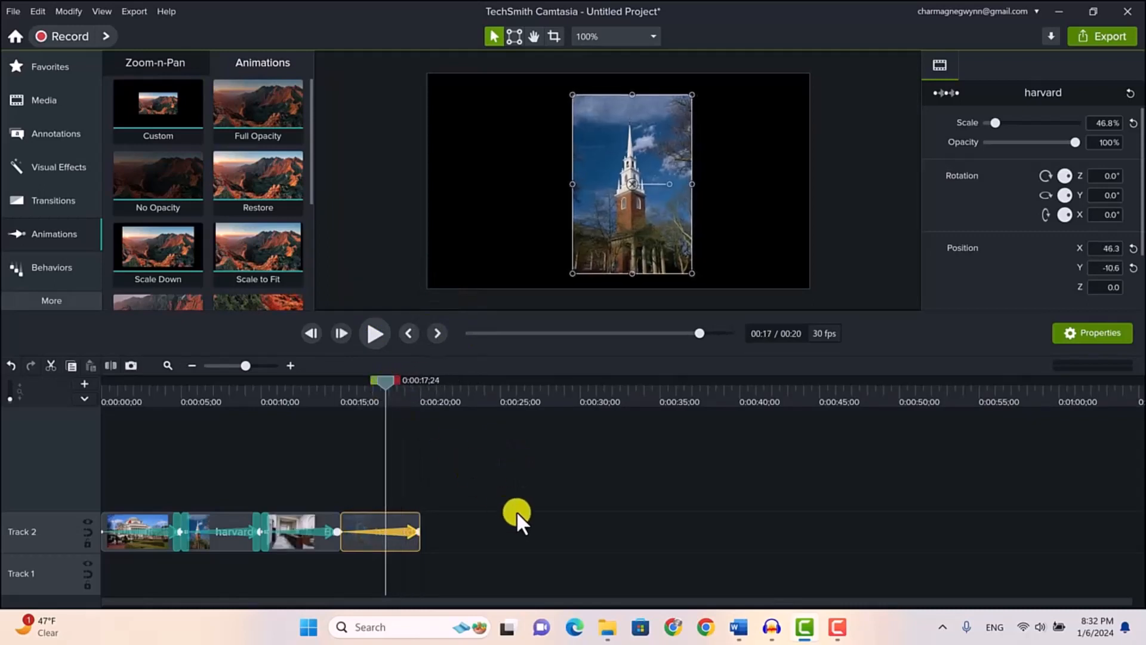